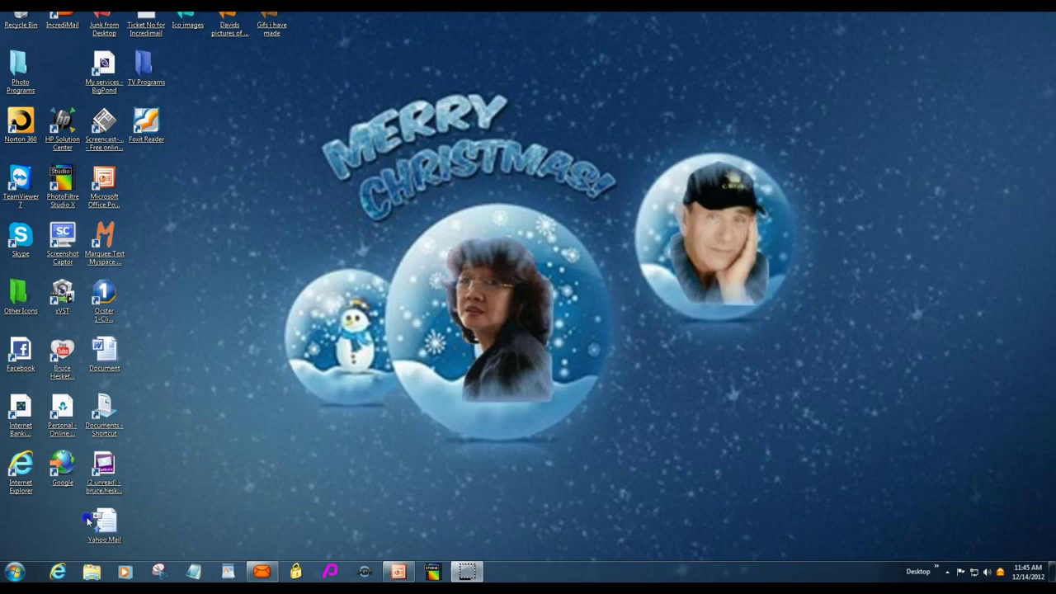
- Open the Yahoo mailbox from its desktop shortcut and go to the inbox
left_click(105, 464)
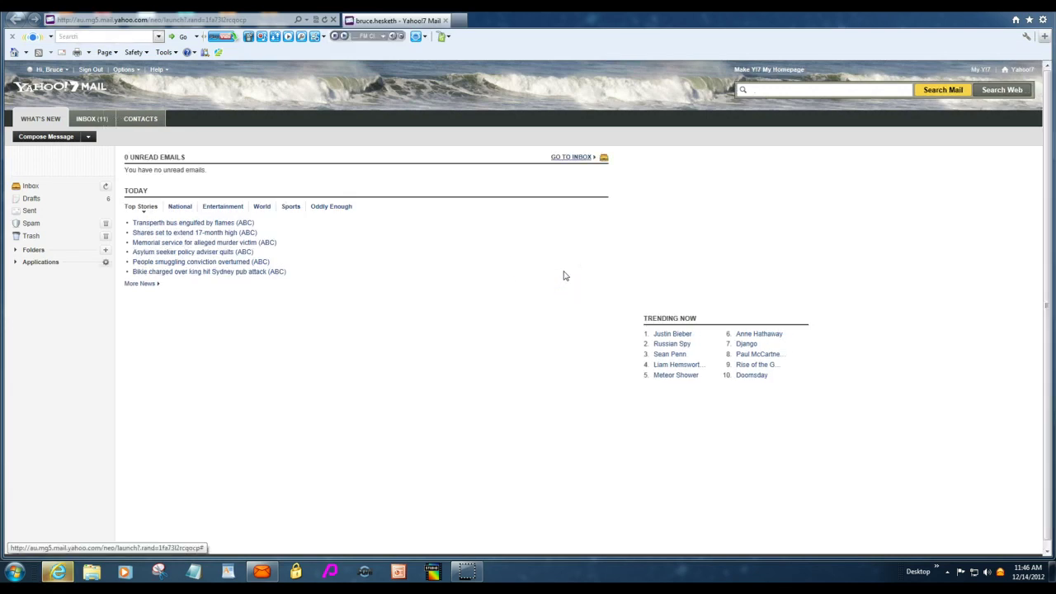
left_click(30, 187)
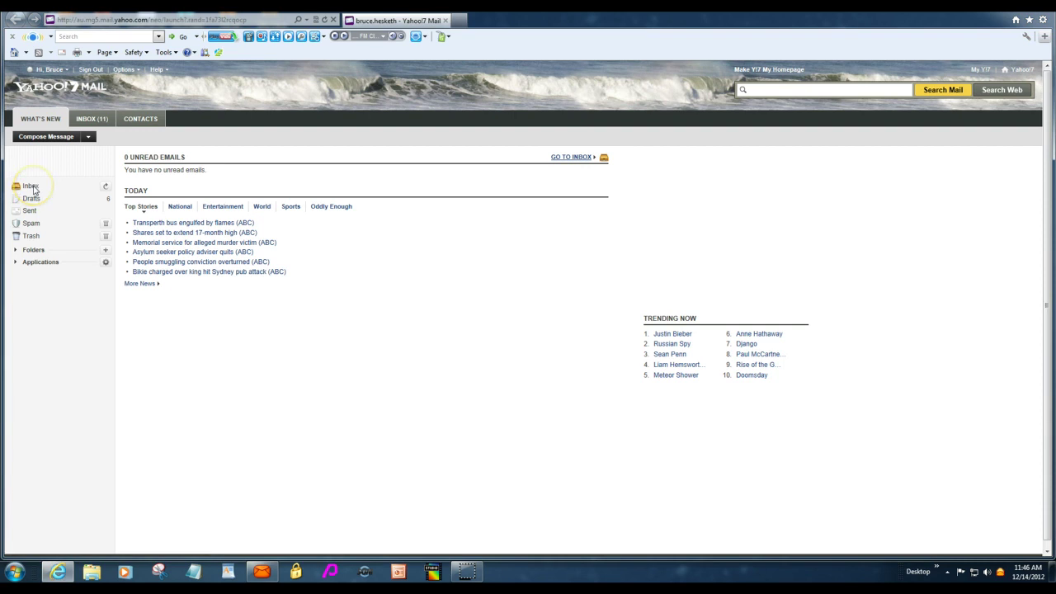
left_click(33, 187)
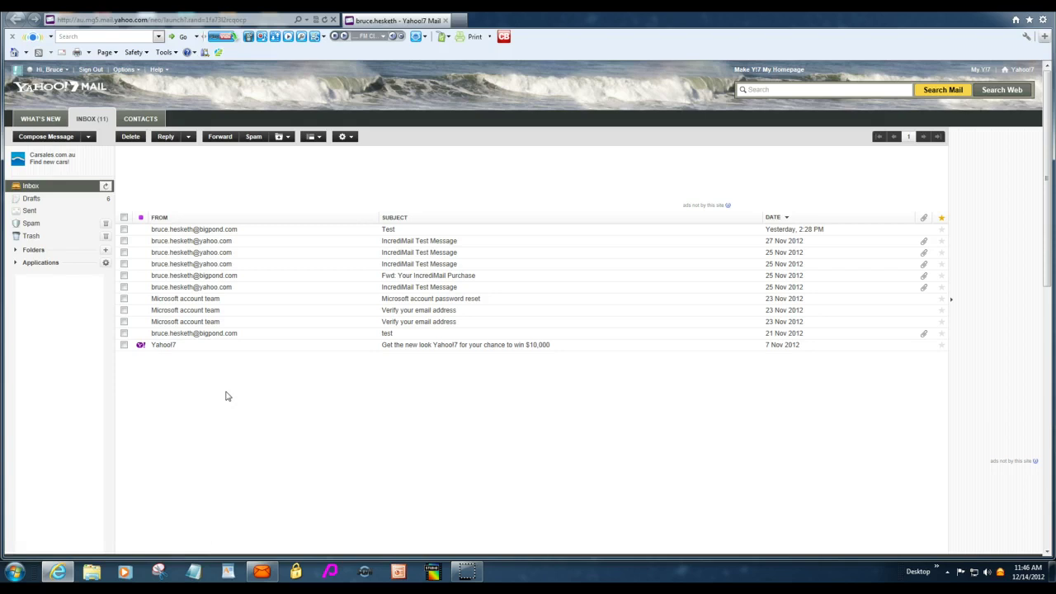
- Open the most recent message, with the subject "Test", and look through its images down to the signature
left_click(228, 233)
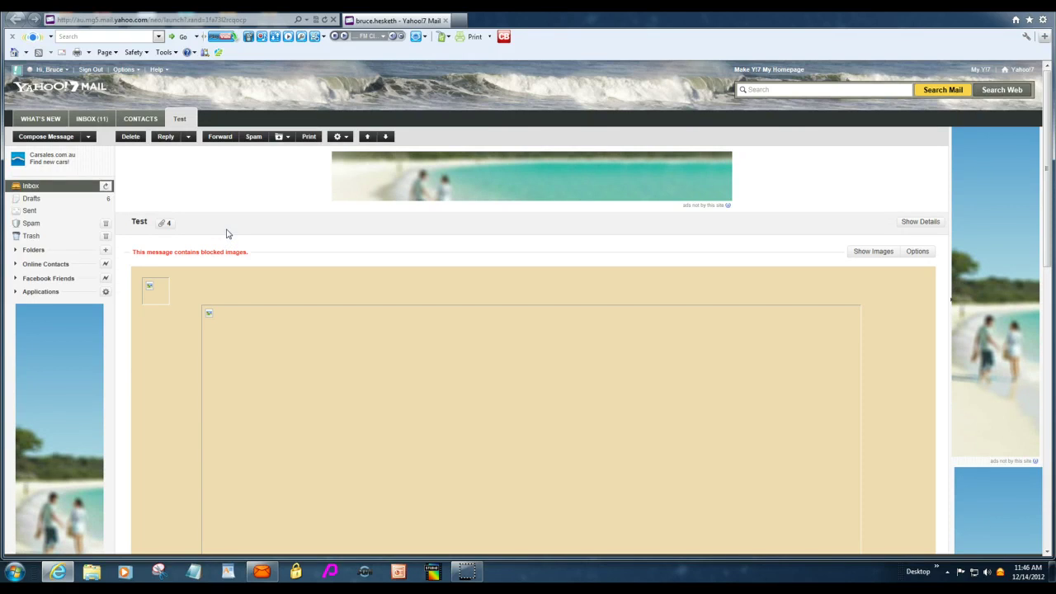
left_click(151, 368)
scroll(165, 367, "down", 3)
scroll(159, 297, "up", 2)
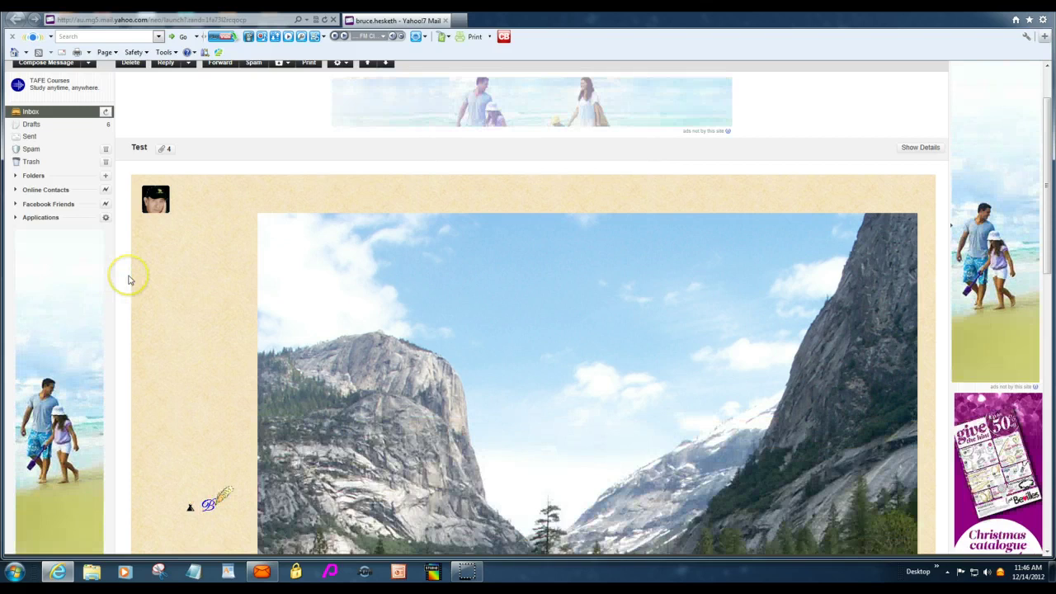
scroll(129, 279, "down", 2)
scroll(129, 277, "down", 2)
scroll(134, 278, "up", 1)
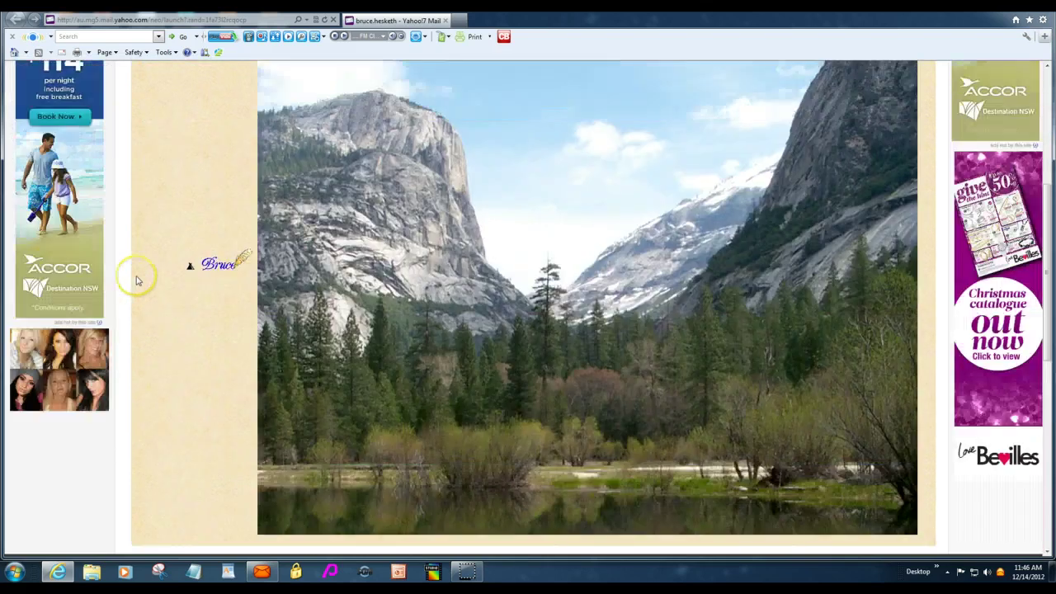
scroll(137, 281, "up", 5)
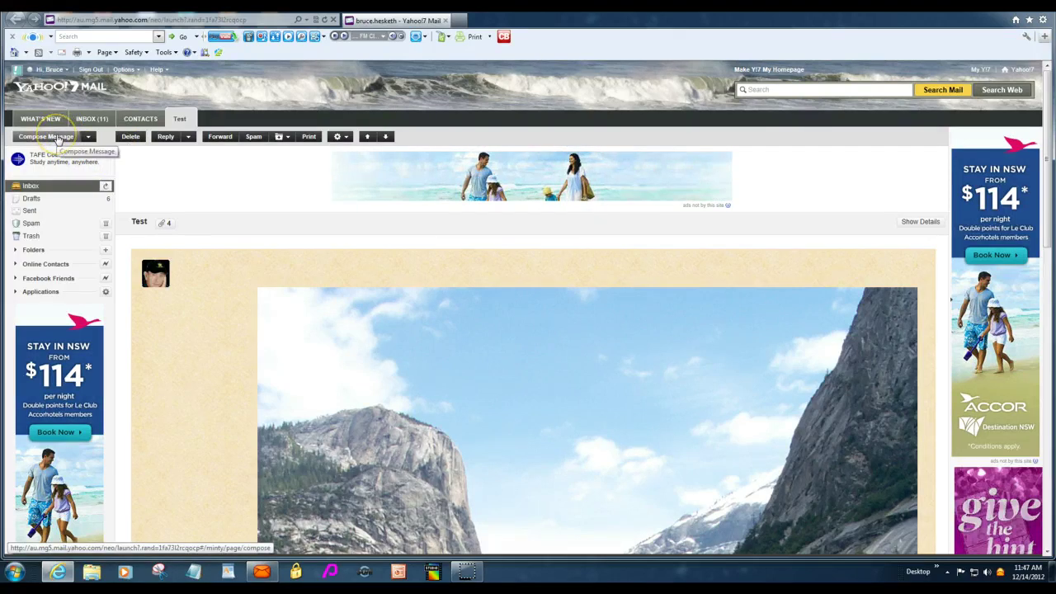
- Start a new email message with its To, CC and BCC fields on display
left_click(57, 137)
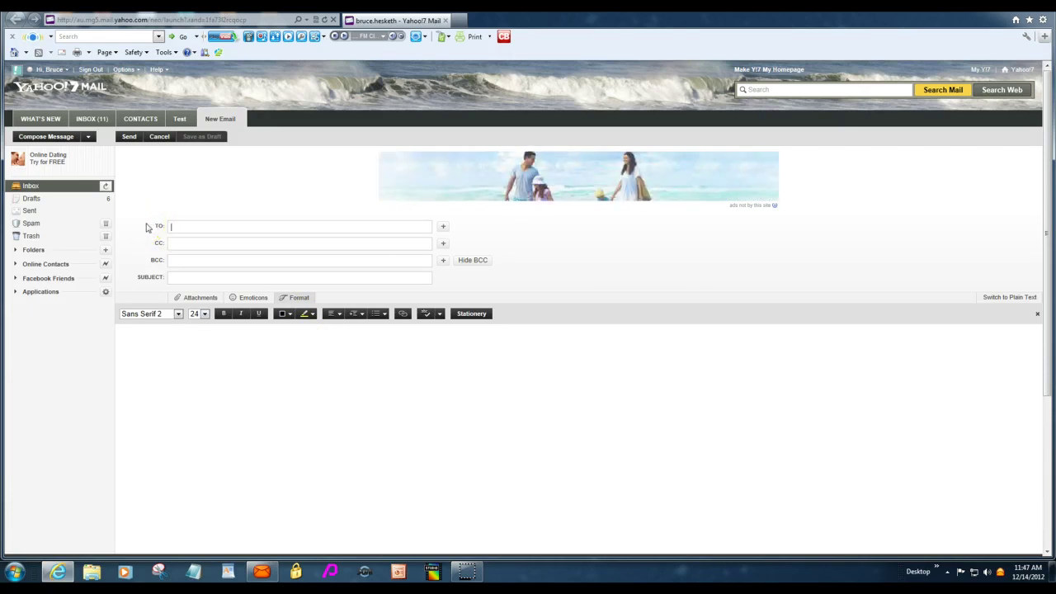
left_click(164, 243)
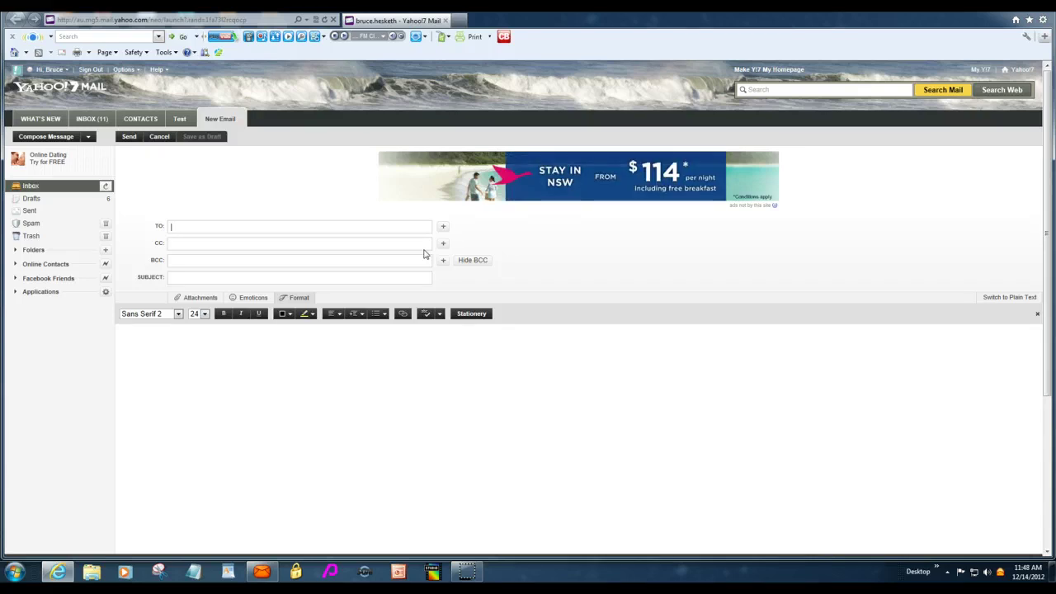
left_click(142, 264)
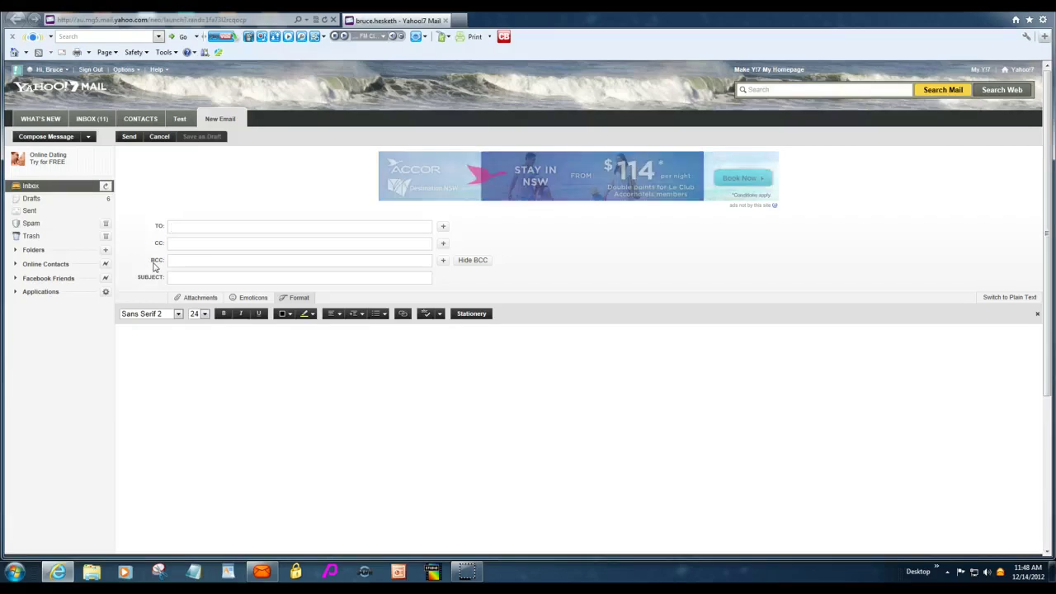
left_click(151, 265)
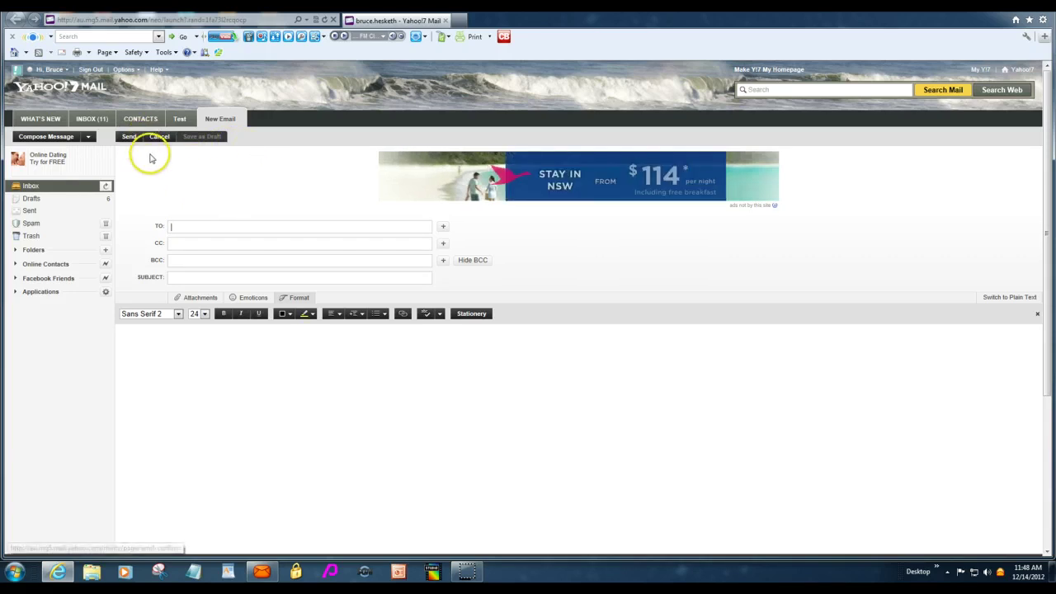
- Open the mail theme picker and browse the available themes
left_click(126, 71)
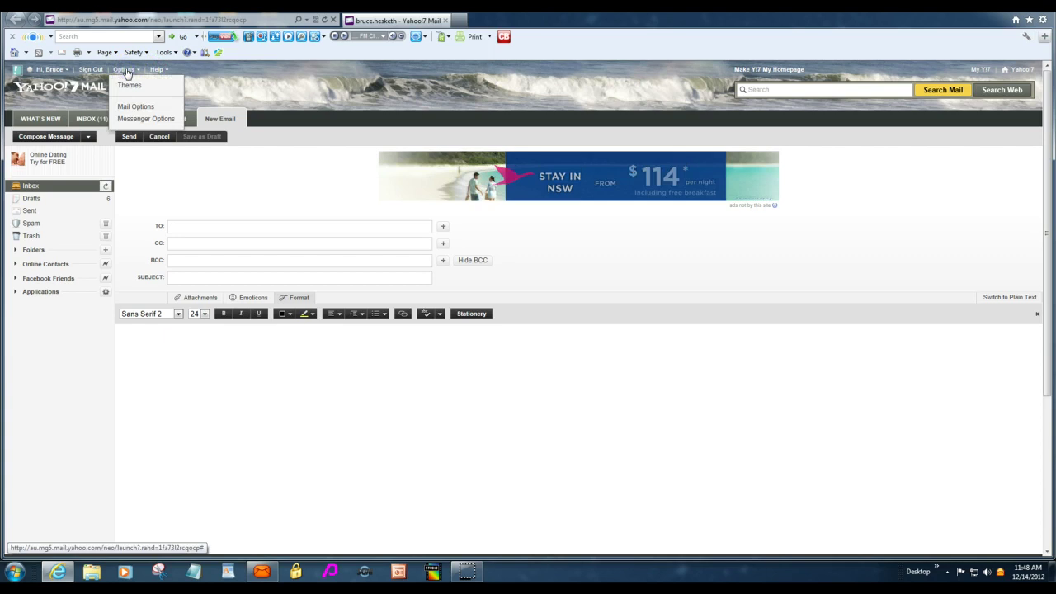
left_click(129, 85)
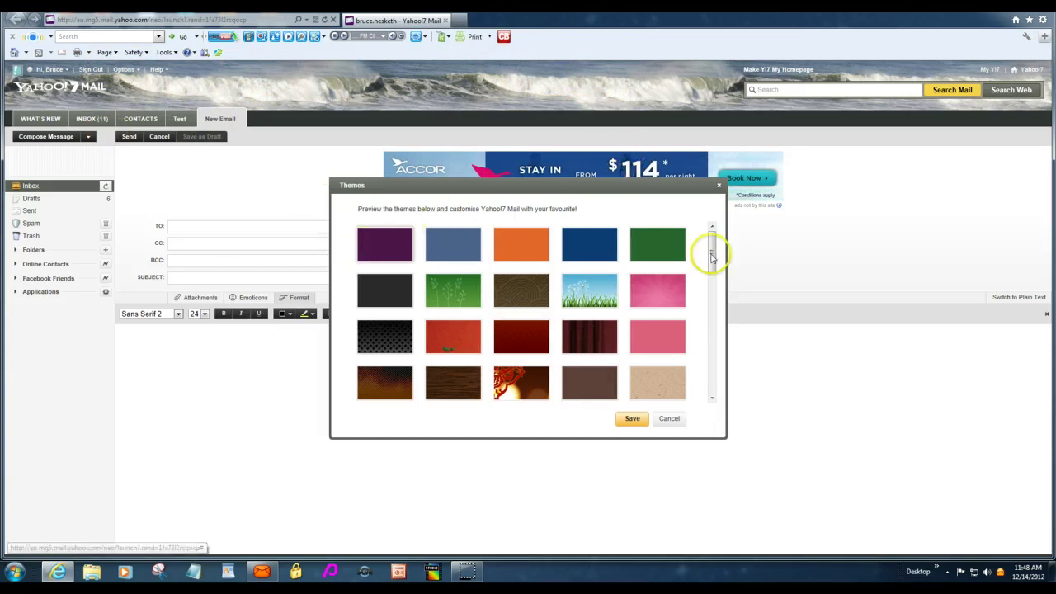
left_click_drag(712, 254, 687, 318)
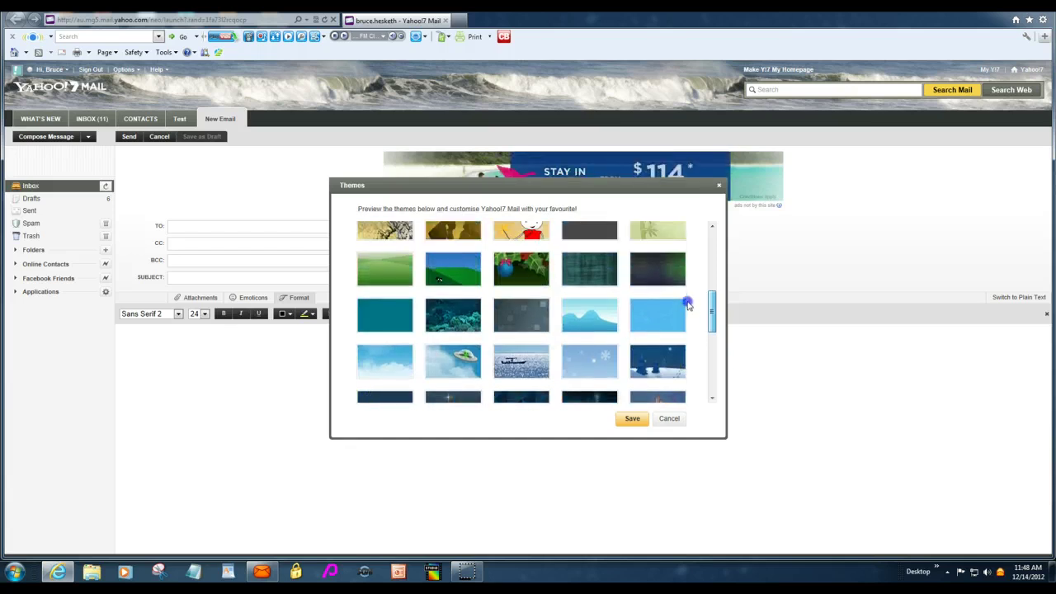
scroll(688, 305, "up", 5)
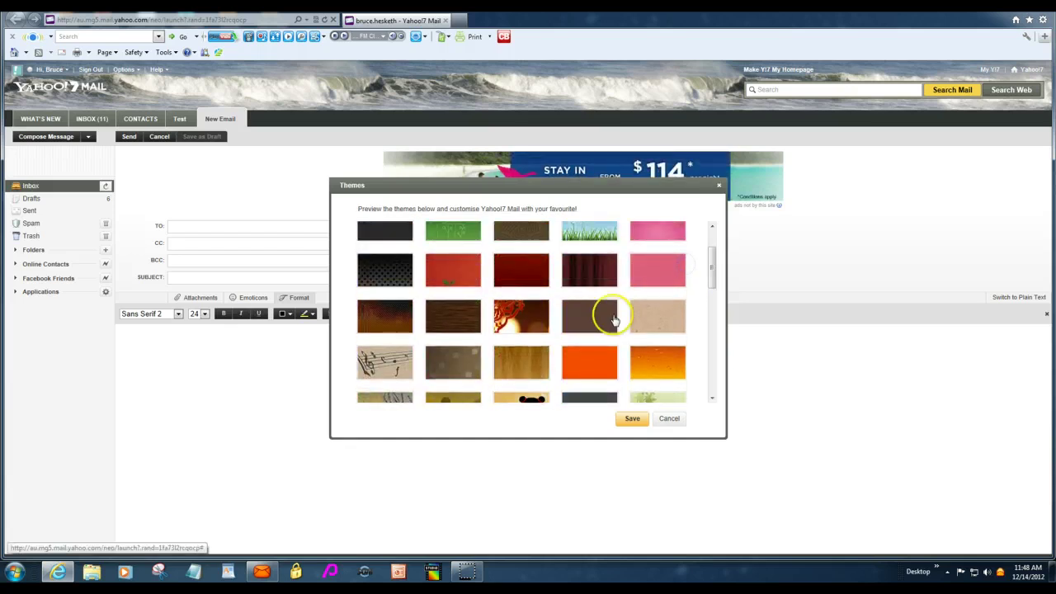
- Preview the light wood, Paper Cutting, Carbon, Dandelion, boat-on-the-sea and snowy night themes on the mailbox
left_click(530, 360)
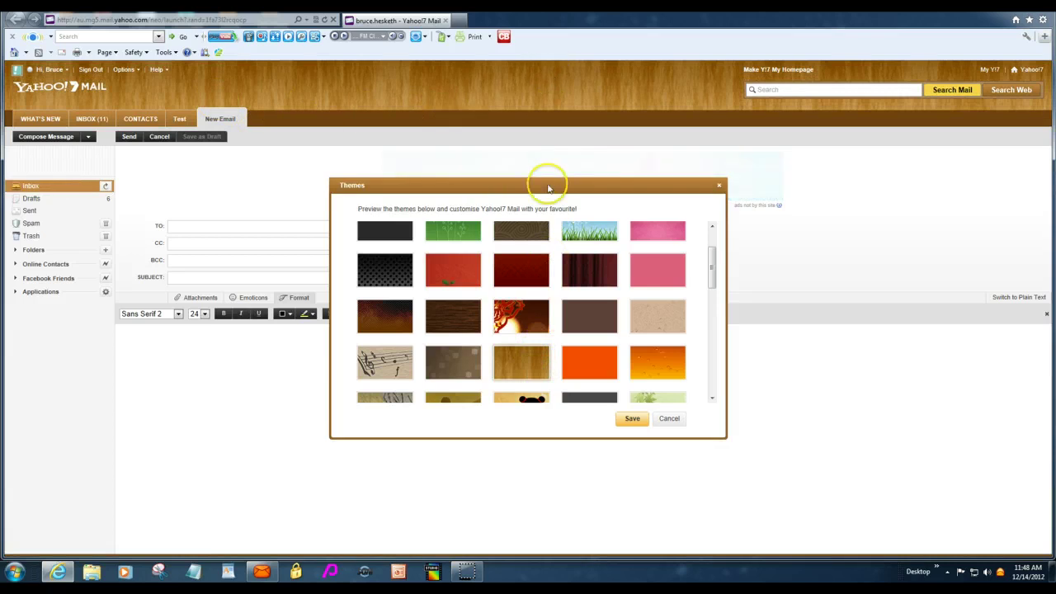
left_click(511, 309)
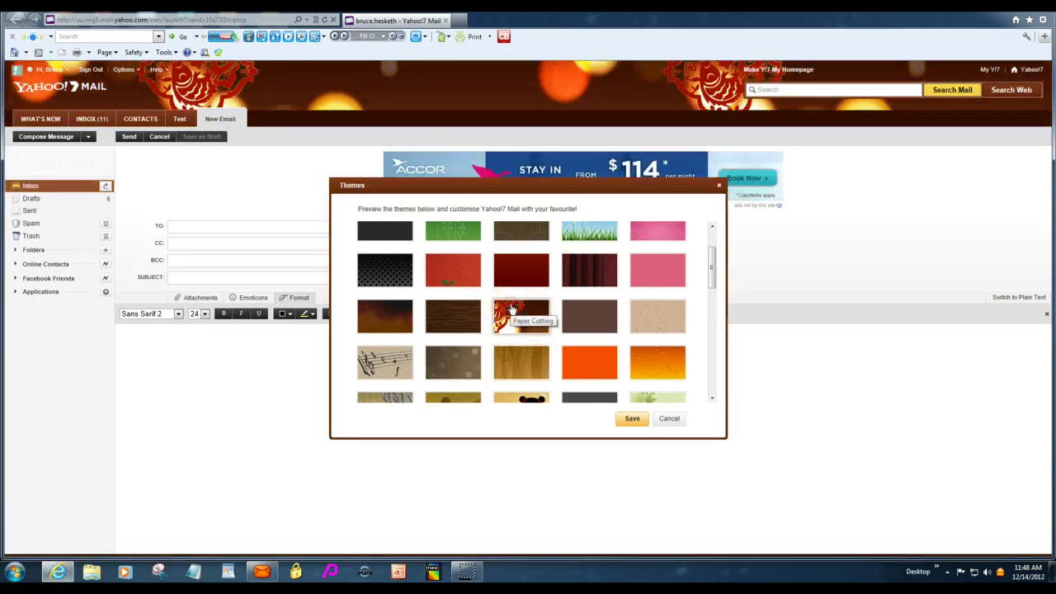
left_click(456, 322)
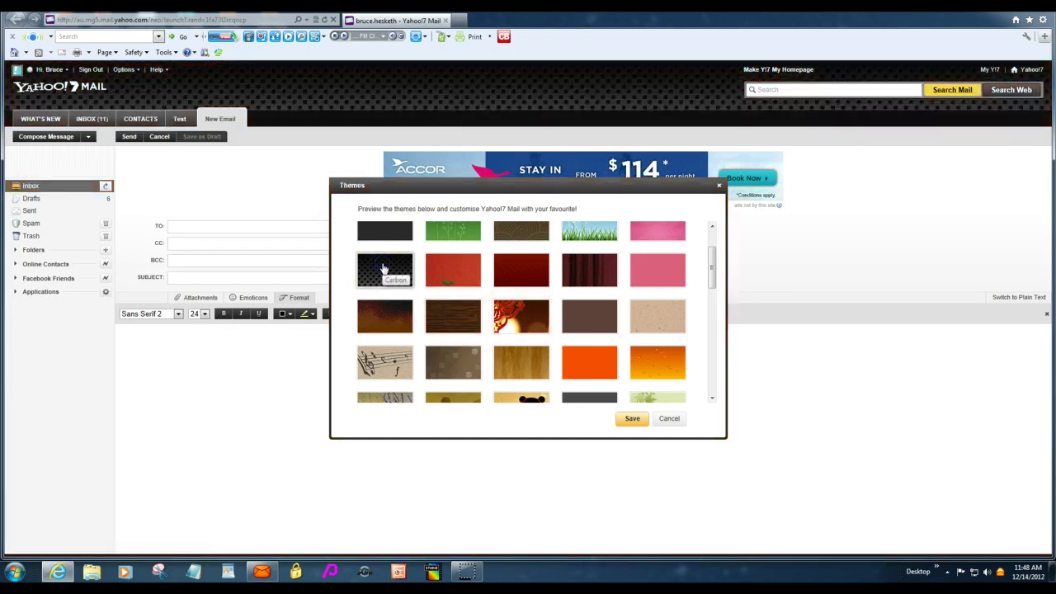
left_click(589, 231)
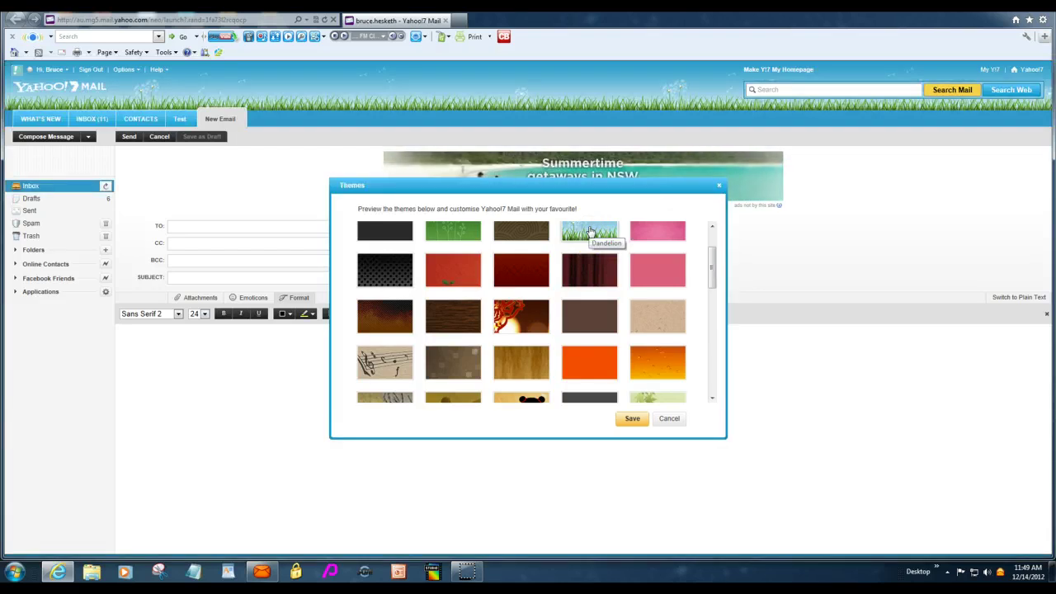
left_click(711, 260)
left_click_drag(711, 260, 694, 311)
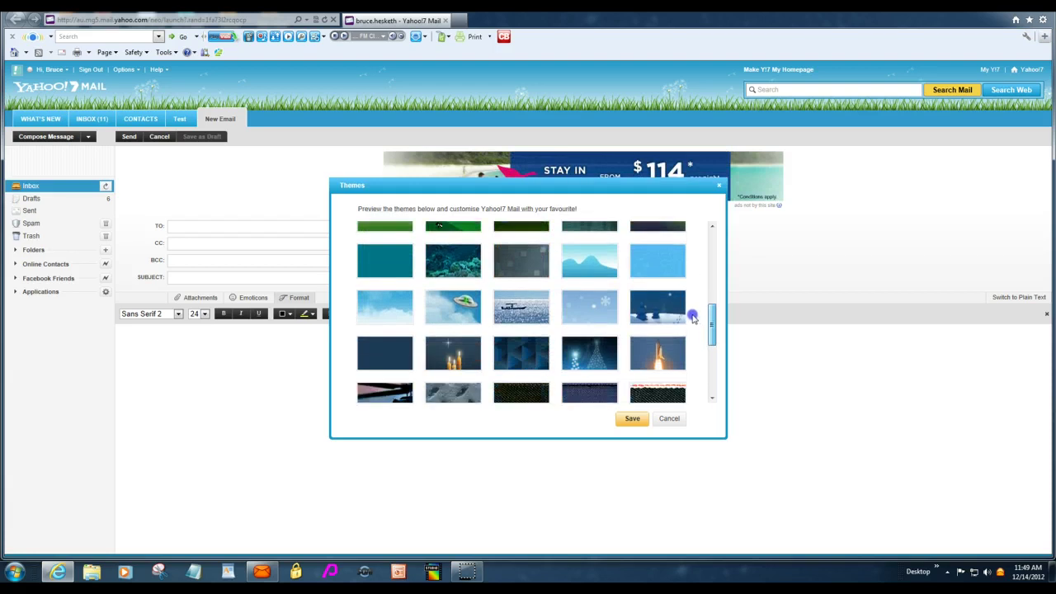
left_click(513, 303)
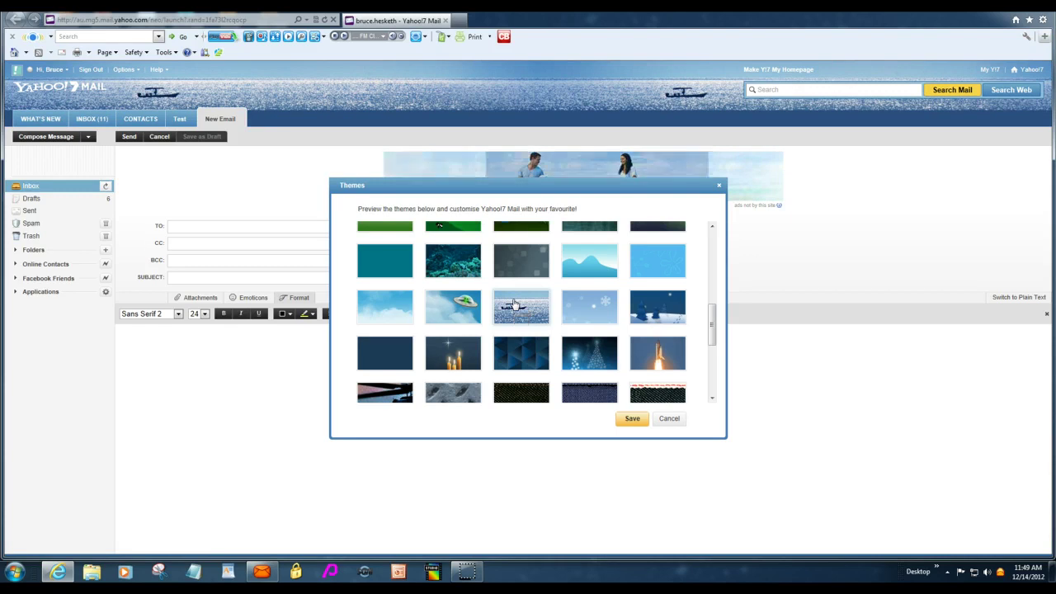
left_click(649, 305)
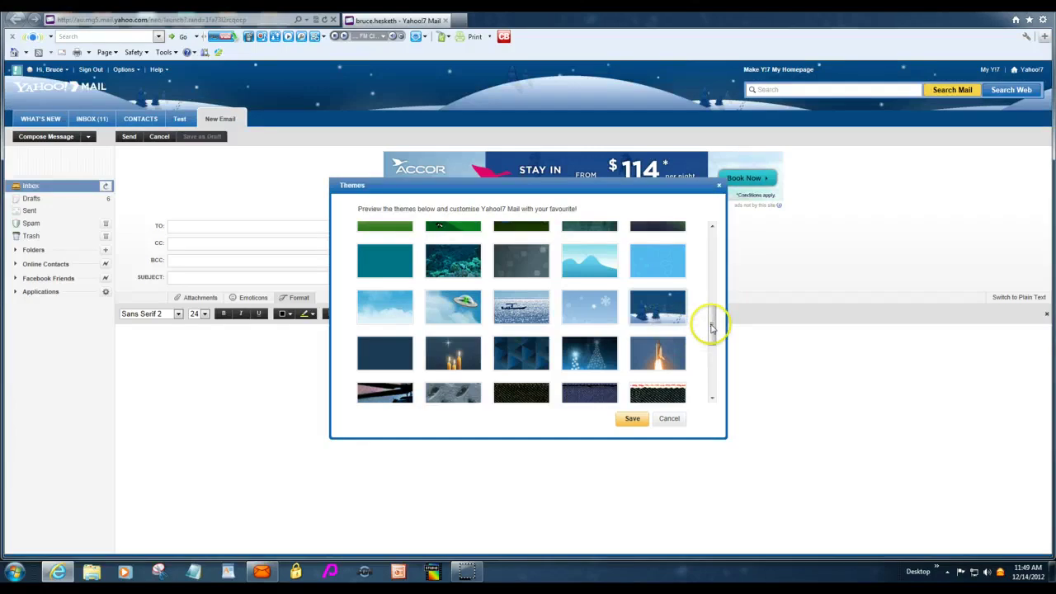
- Choose the ocean wave theme for the mailbox and save it
left_click_drag(711, 328, 699, 354)
left_click(655, 371)
left_click(445, 312)
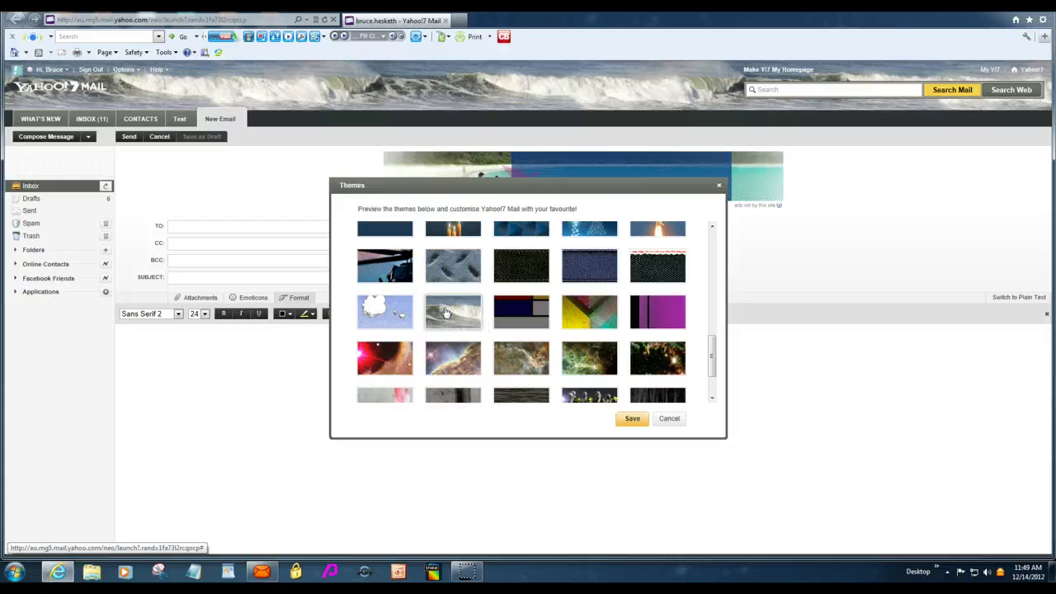
left_click(632, 419)
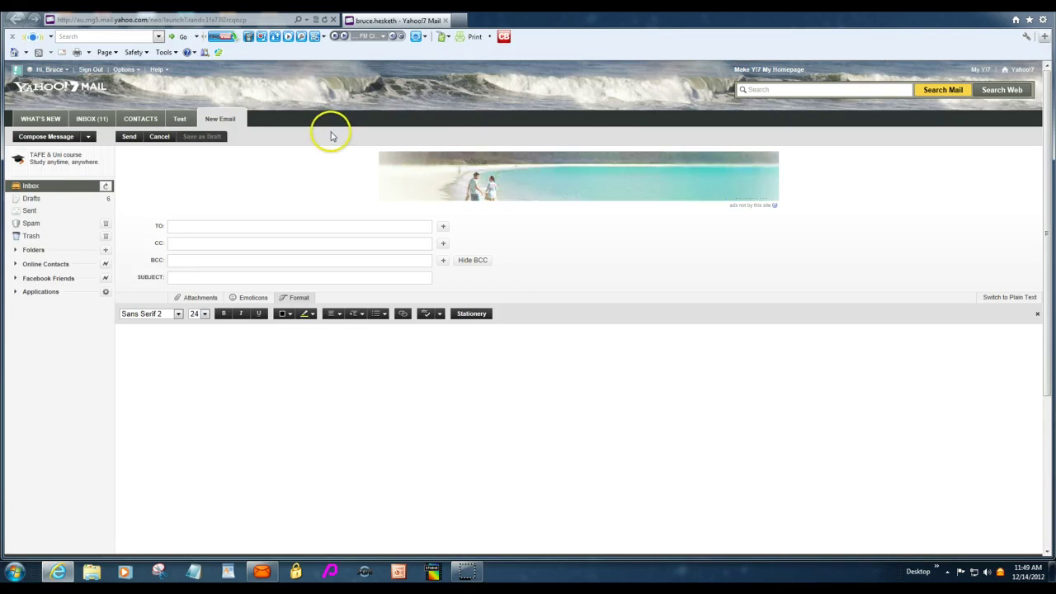
right_click(330, 133)
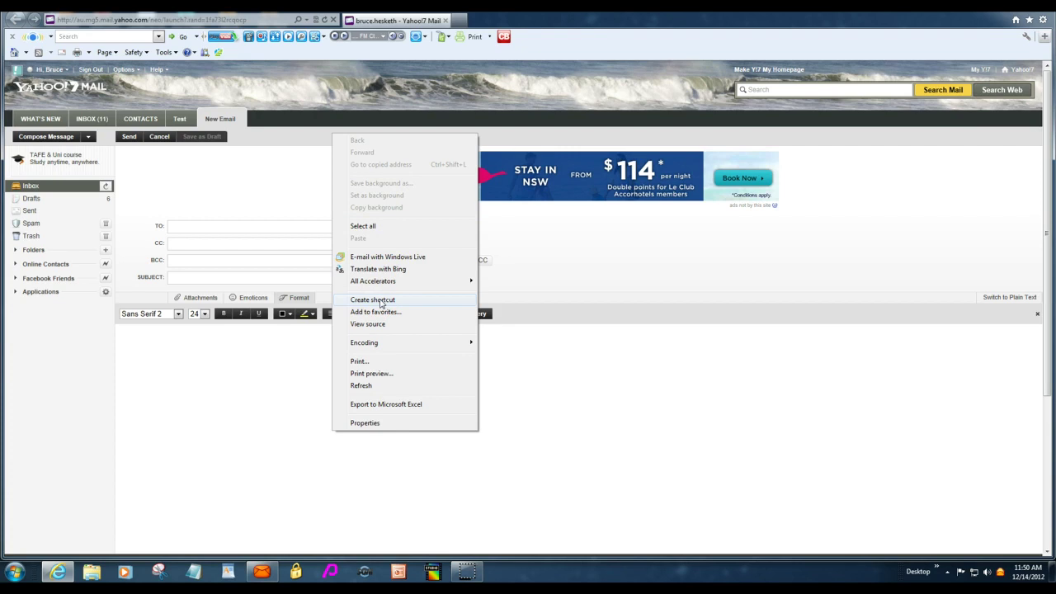
left_click(380, 301)
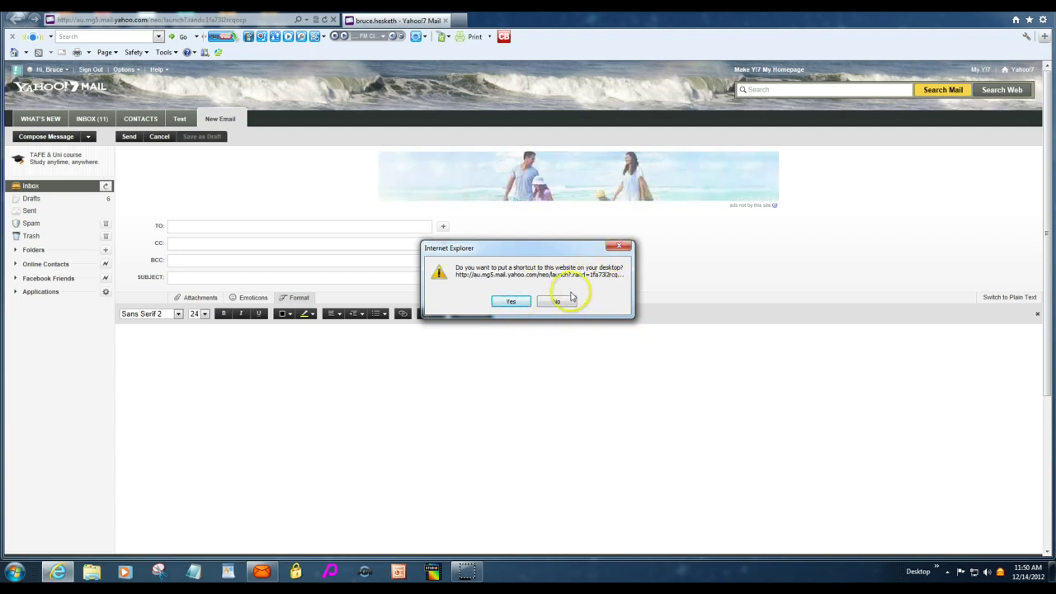
left_click(618, 247)
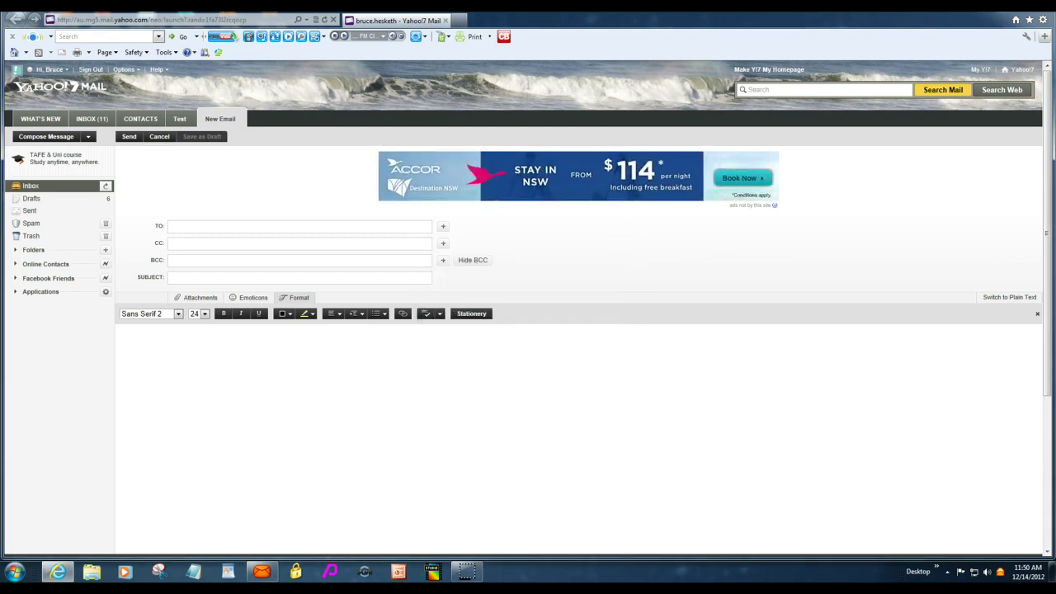
- Show the desktop to view the mailbox shortcut there, and return to the new email in the browser
left_click(979, 7)
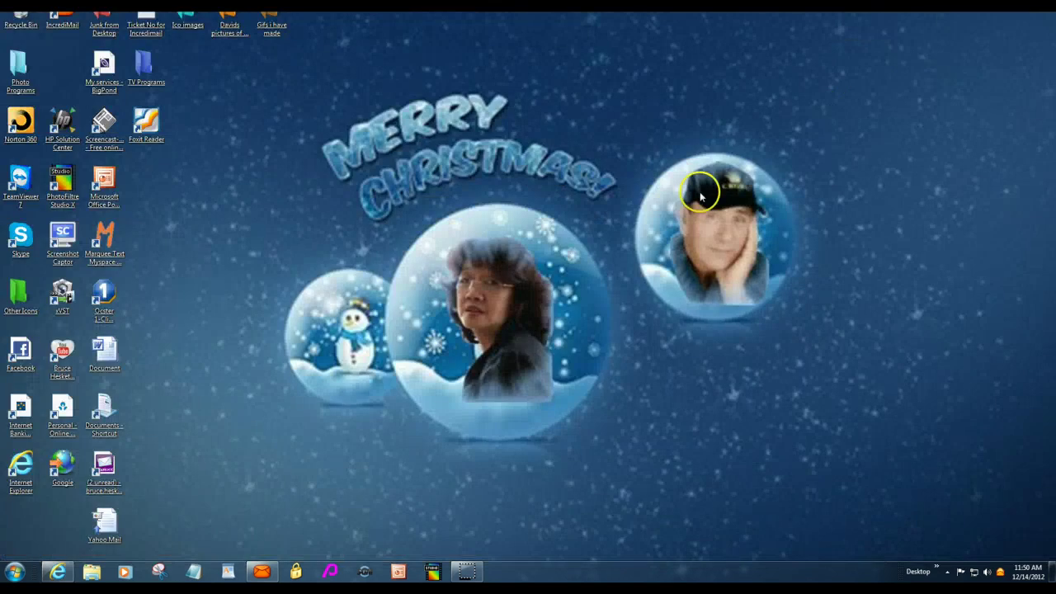
left_click(106, 471)
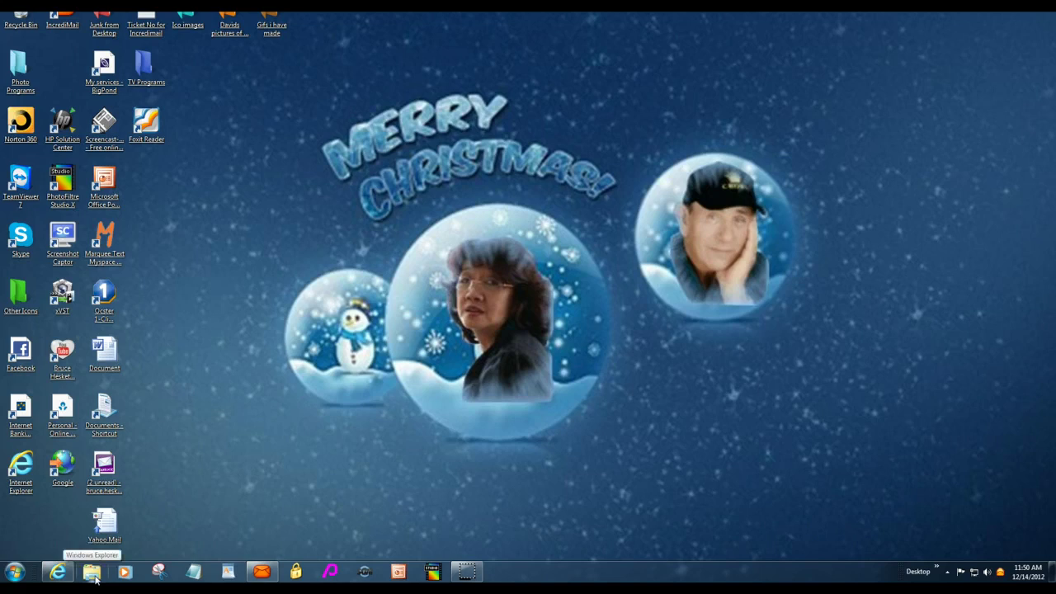
mouse_move(63, 569)
left_click(91, 540)
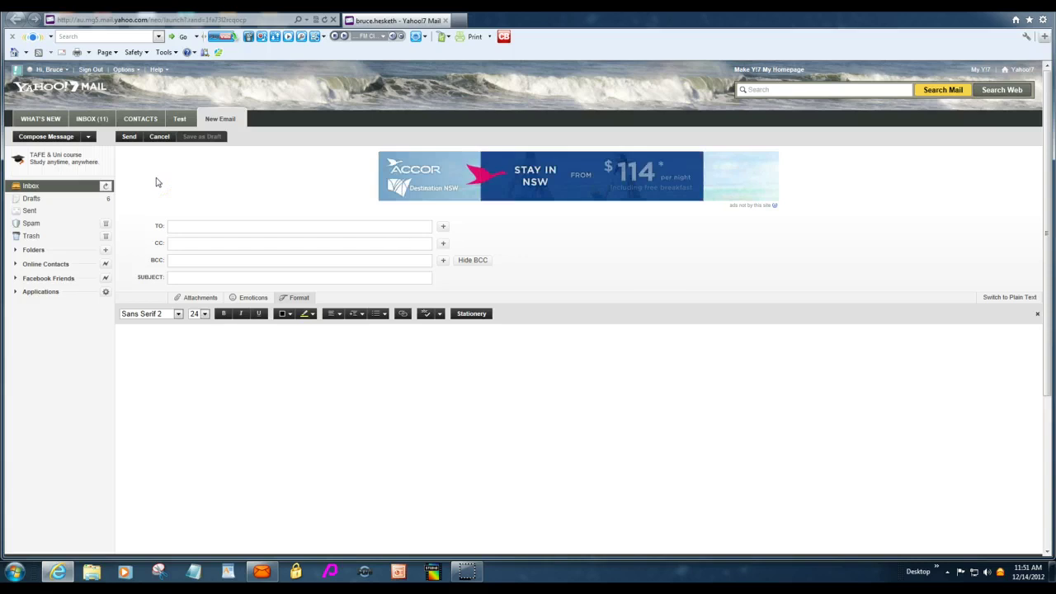
- Address the new email by entering a placeholder e-mail address made of x's as the main recipient
left_click(173, 226)
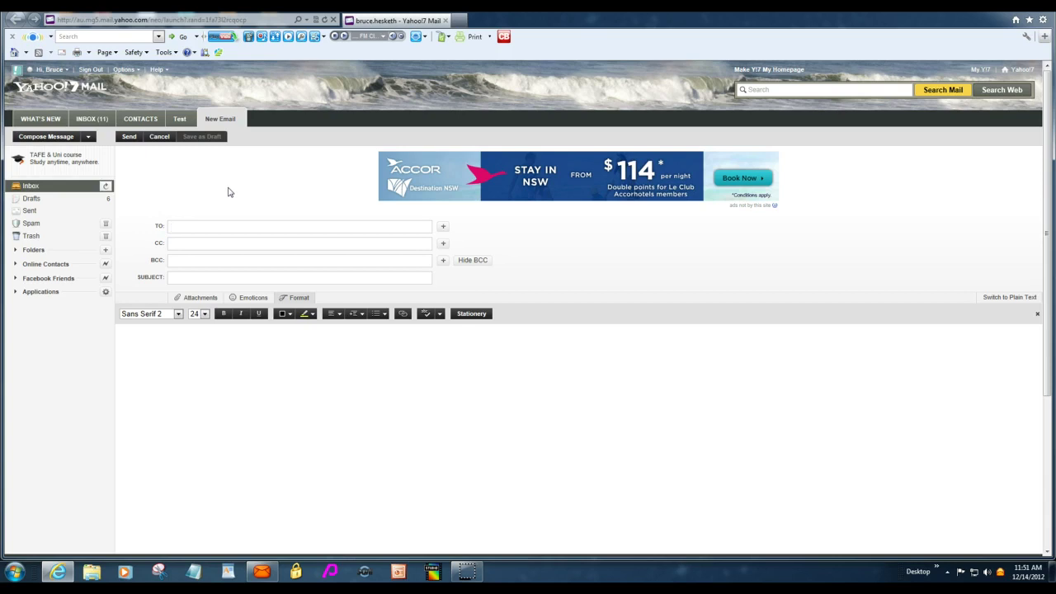
type("xxxxxxxxxx")
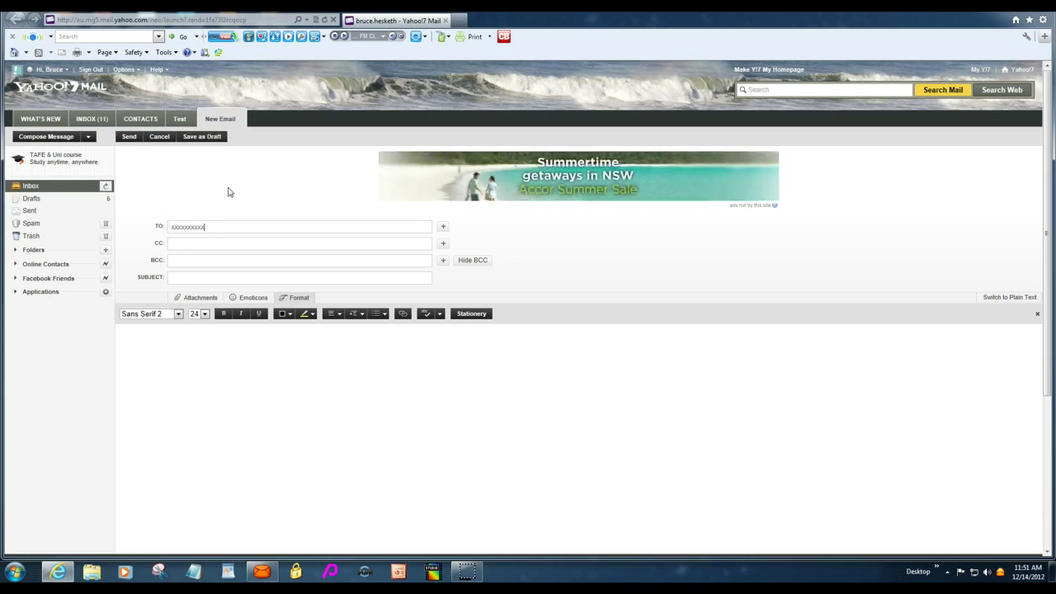
type("@")
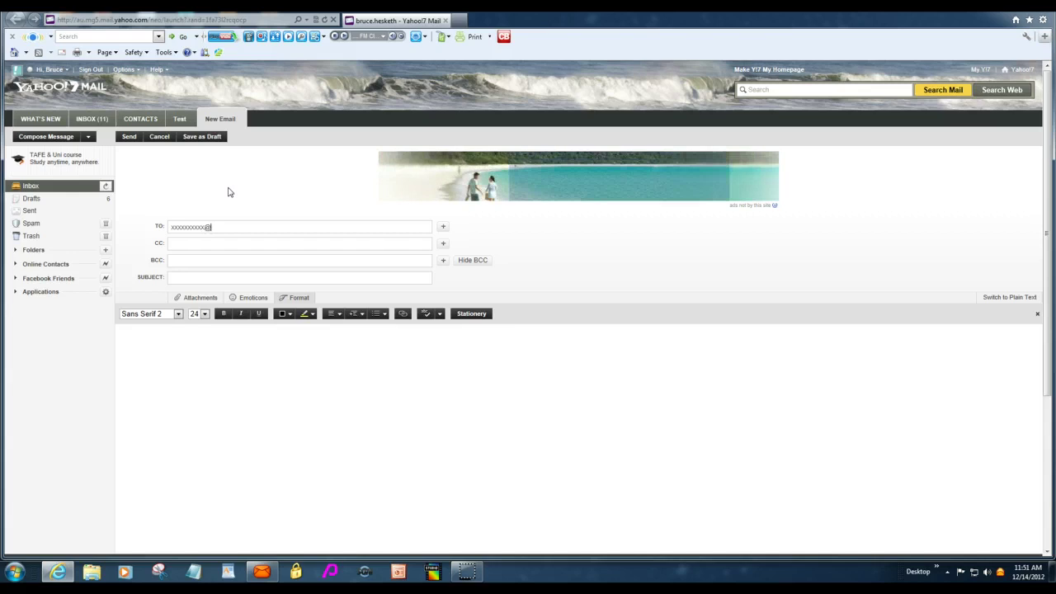
type("xxxxxxx")
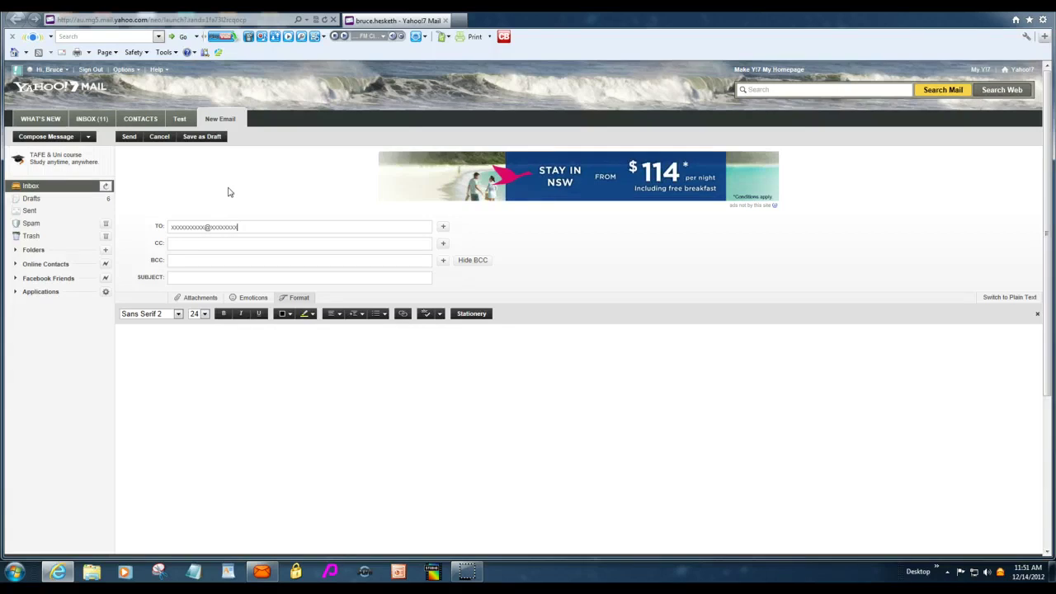
type("x.co")
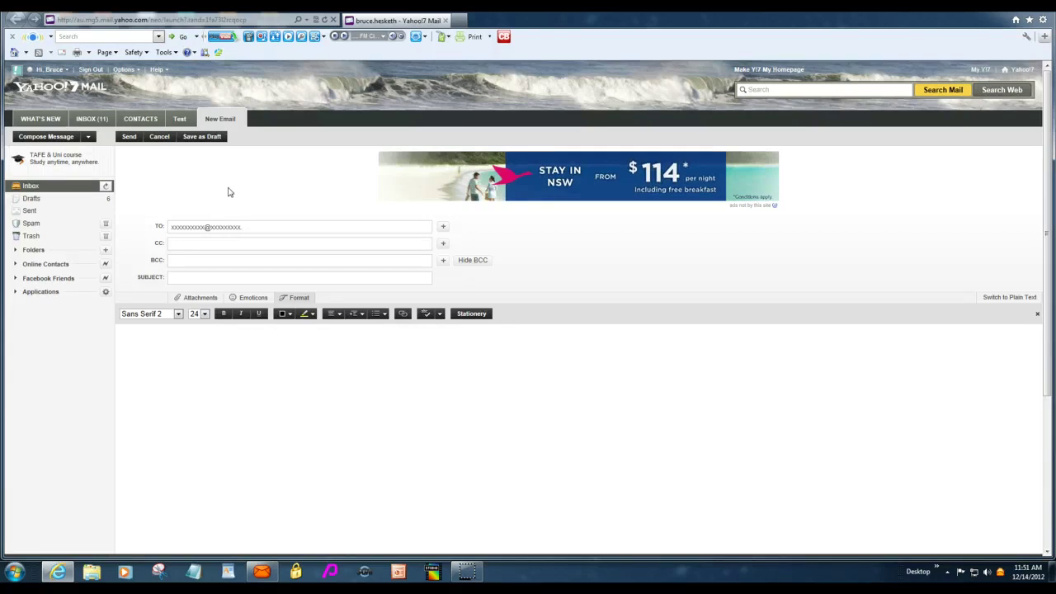
type("m")
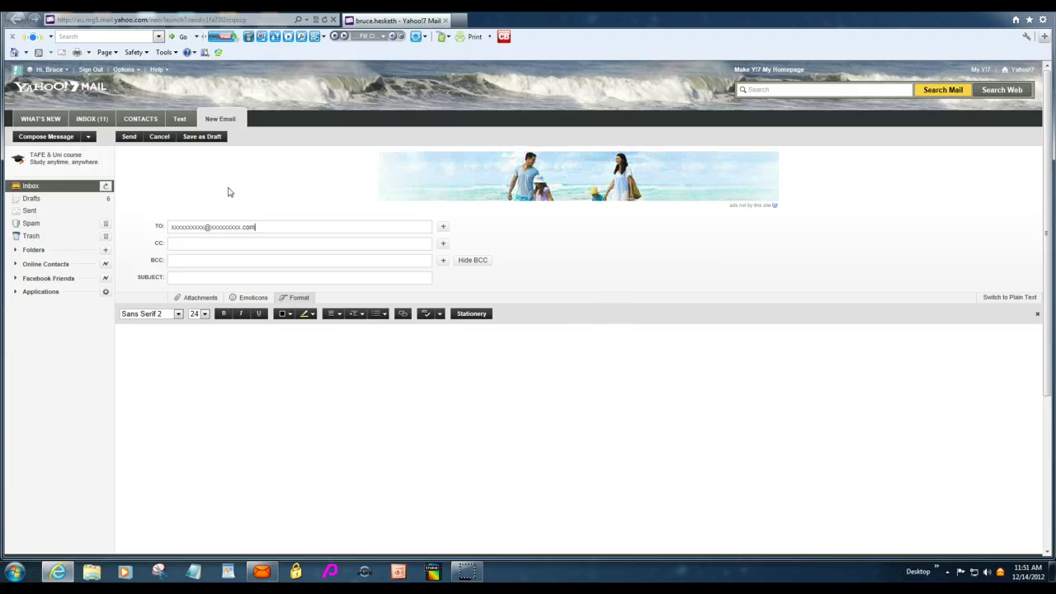
left_click(224, 173)
left_click(189, 194)
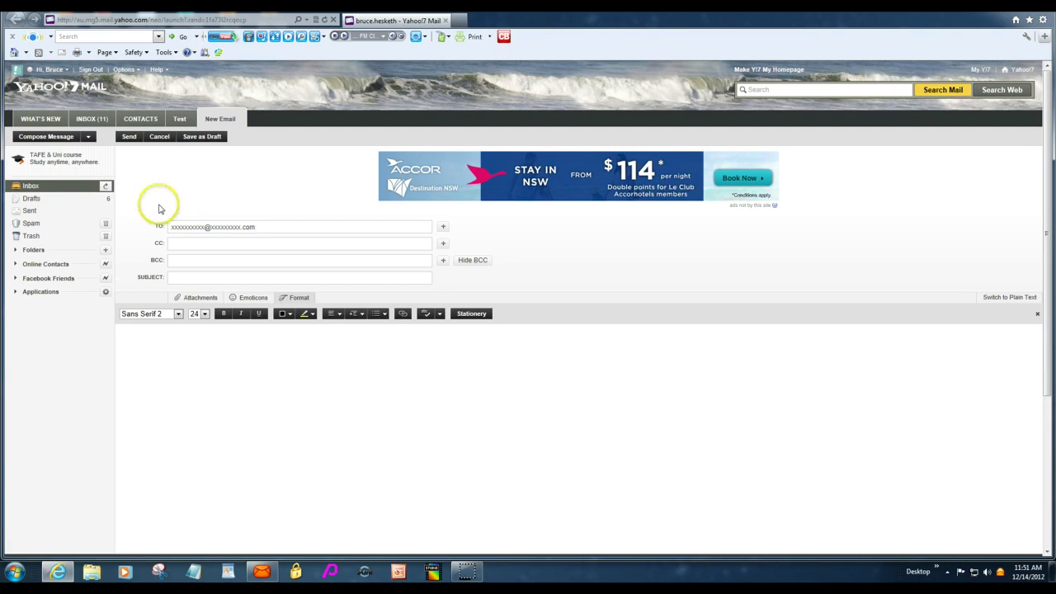
left_click(194, 243)
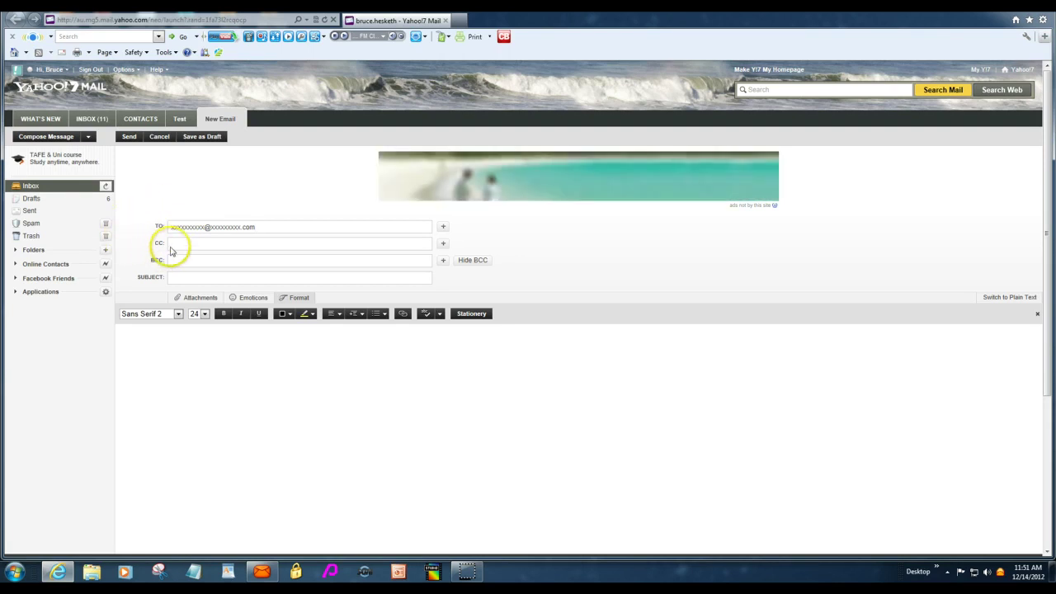
left_click(248, 228)
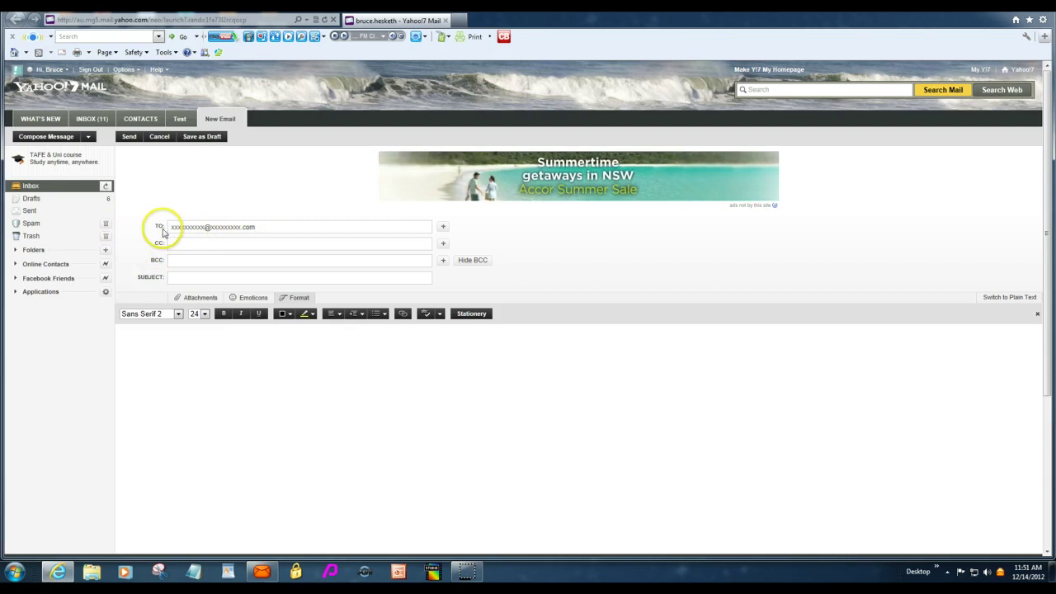
- Set the subject of the new email to "Catching up"
left_click(179, 278)
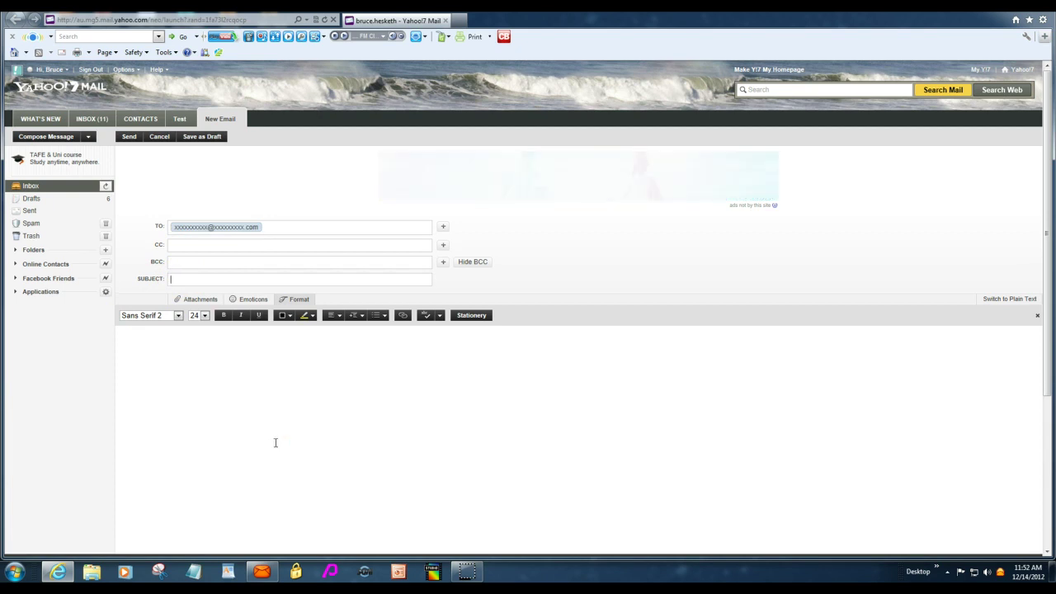
type("Ca")
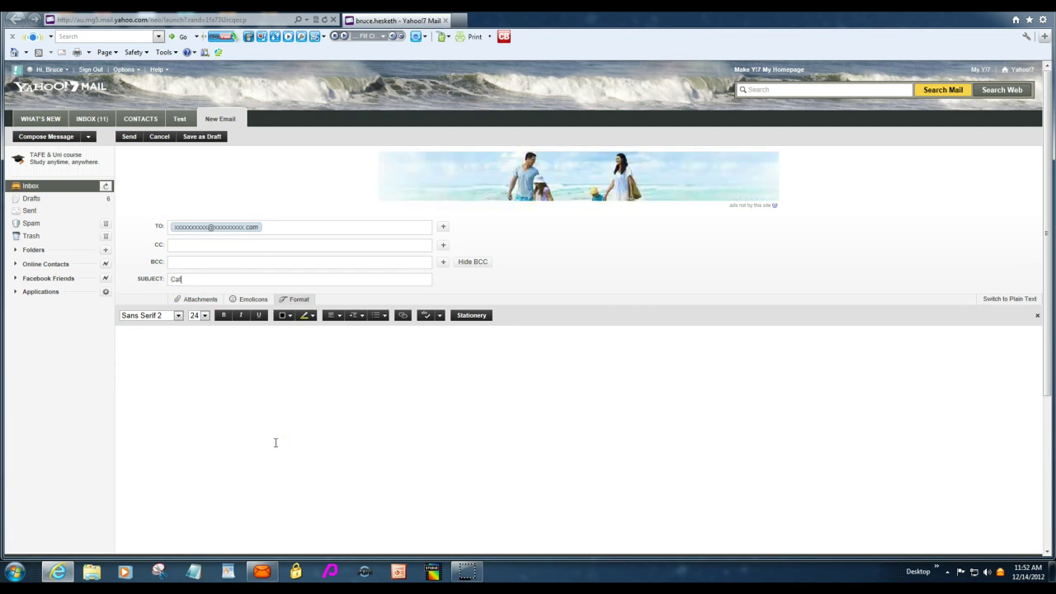
type("tching up")
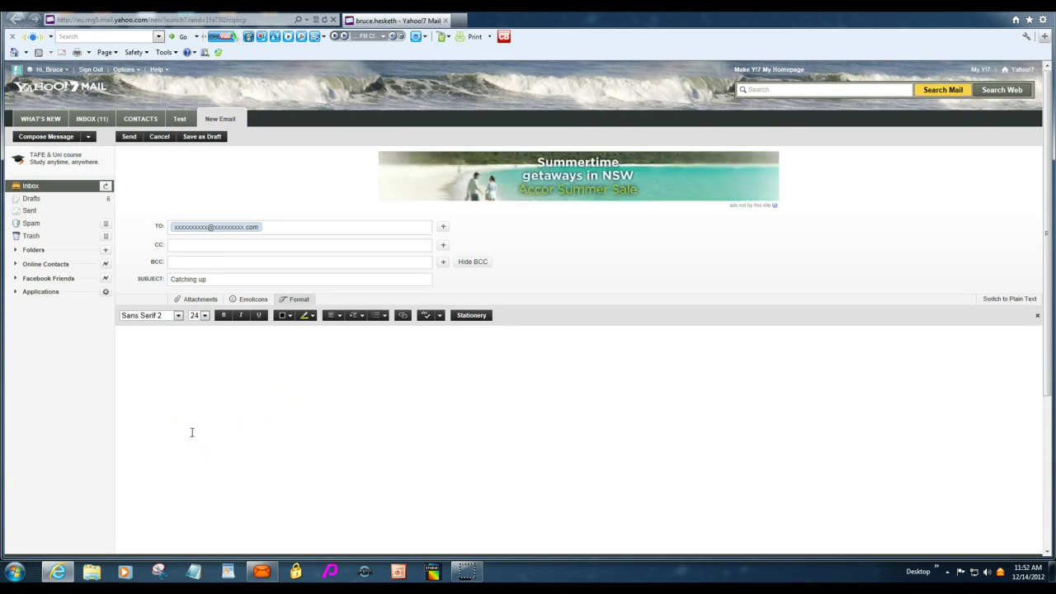
- Write the message body as "Hi There," followed by a run of x's, with another row of x's on a second line
left_click(184, 431)
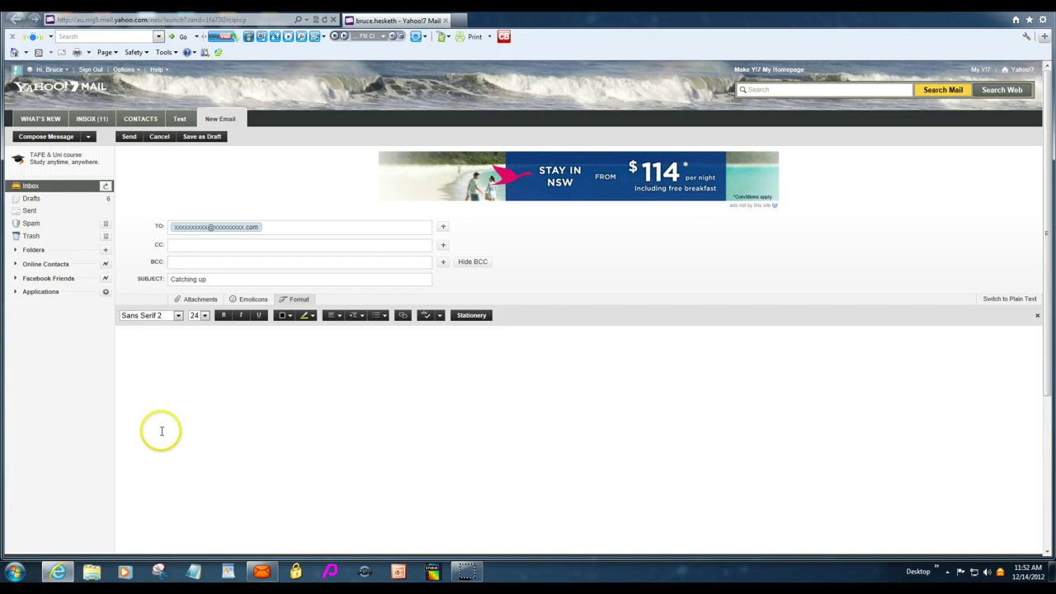
left_click(161, 351)
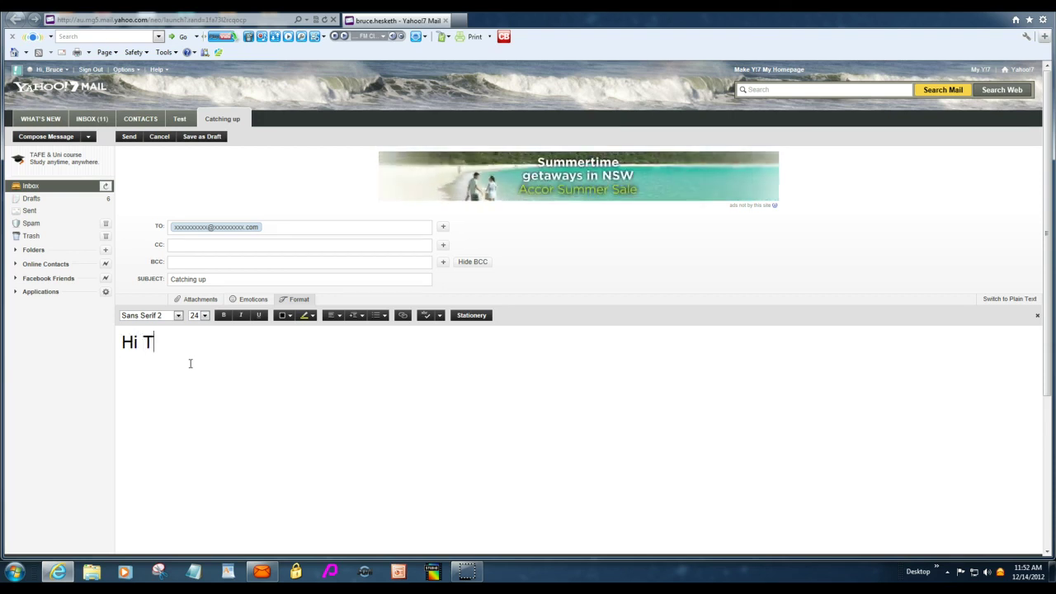
type("re")
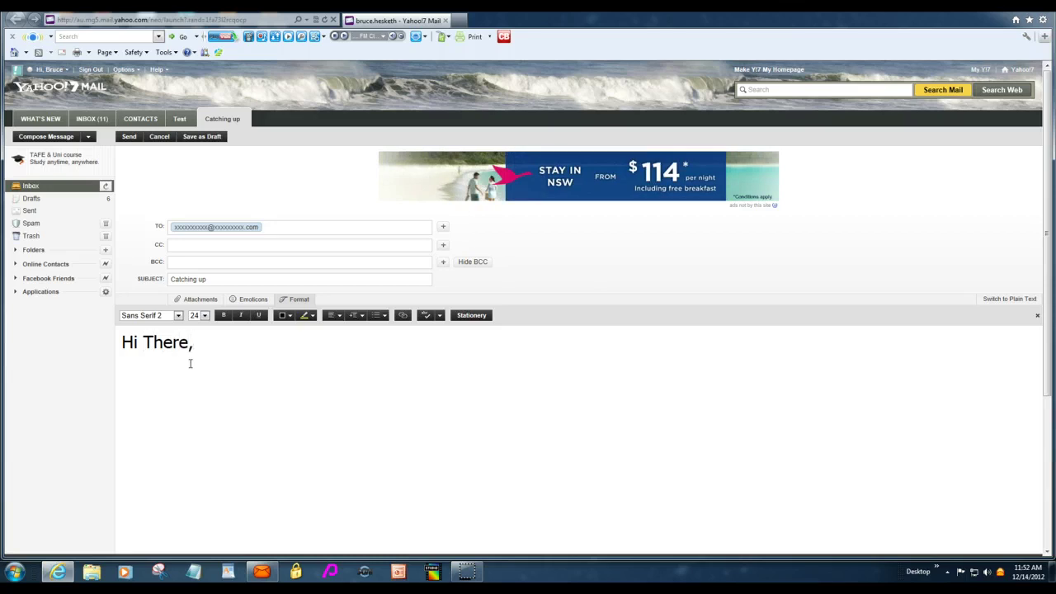
type(",")
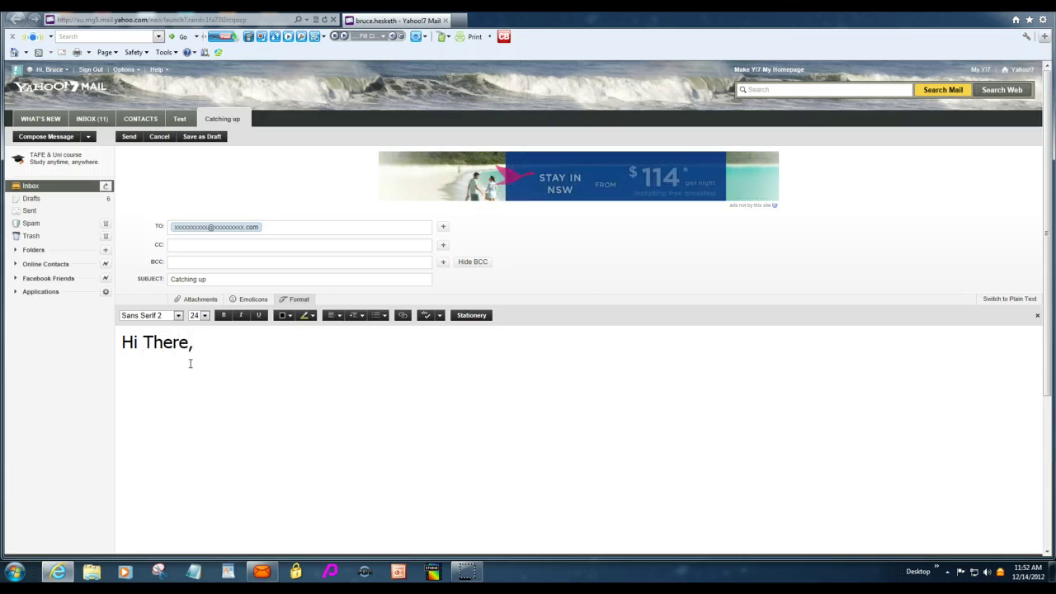
type("xxxxxxxxxxxx")
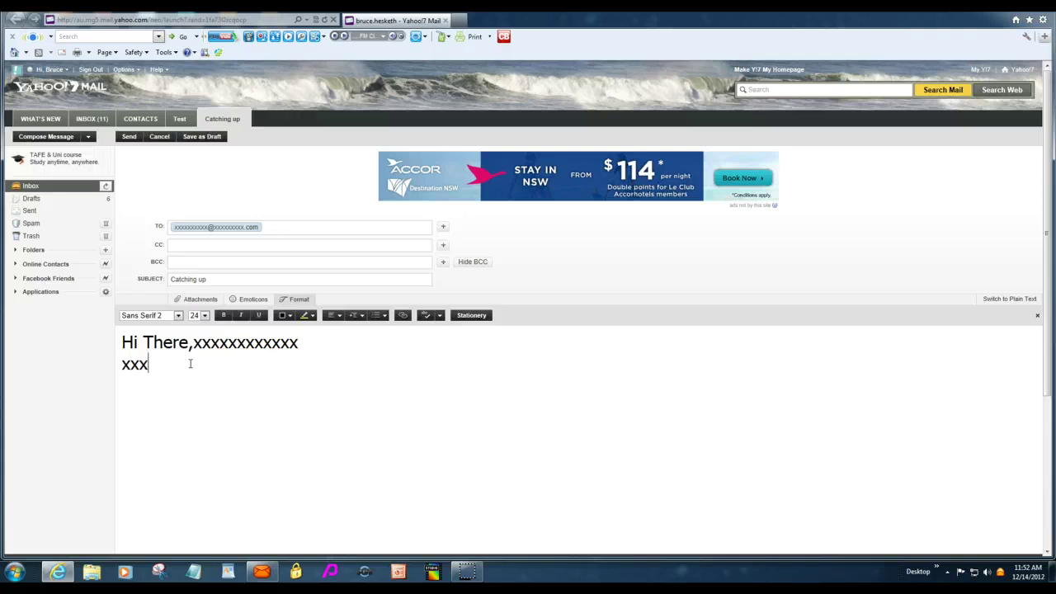
type("xxxxxxxxxxxxxxxxxx")
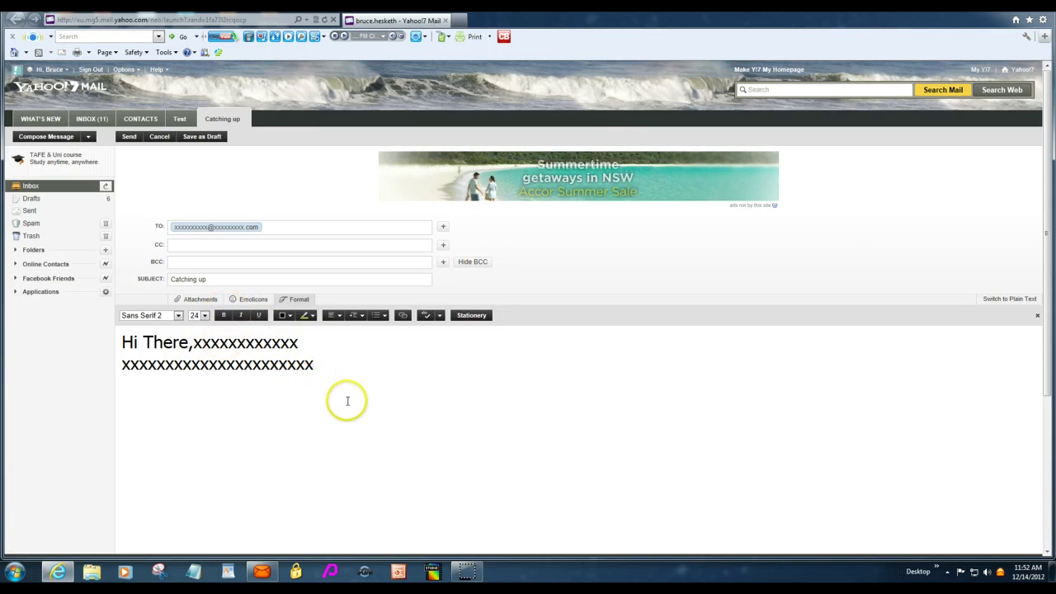
- Try to set the message's font size to 12 without selecting any text
left_click(205, 316)
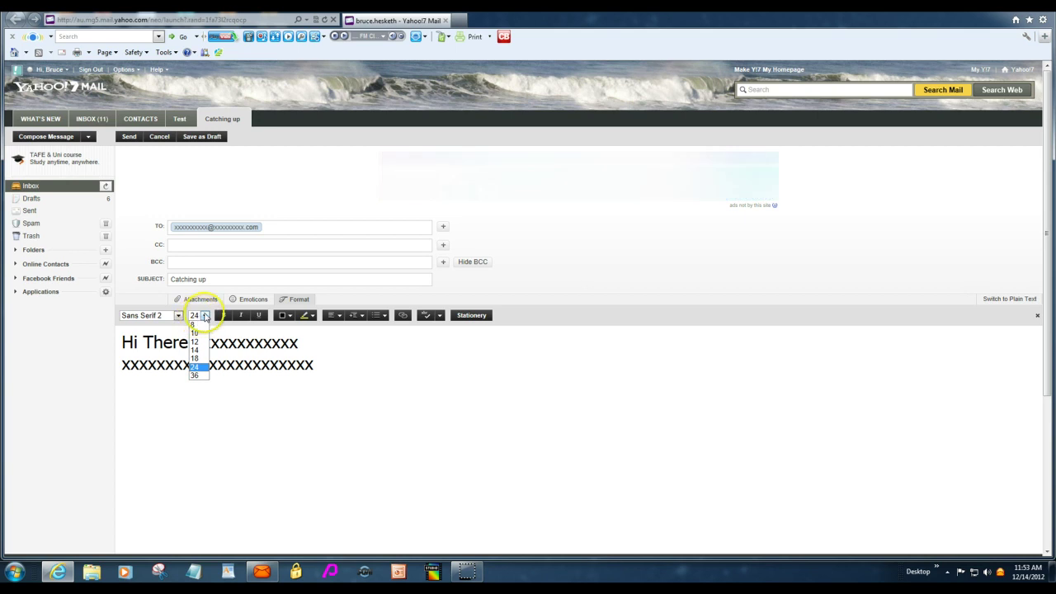
left_click(202, 342)
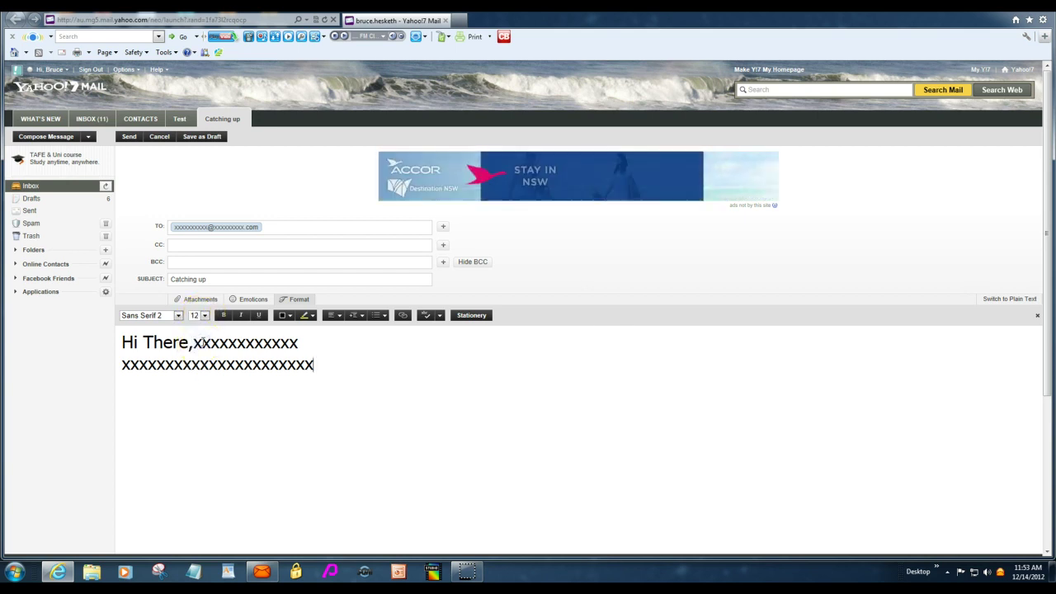
left_click(326, 366)
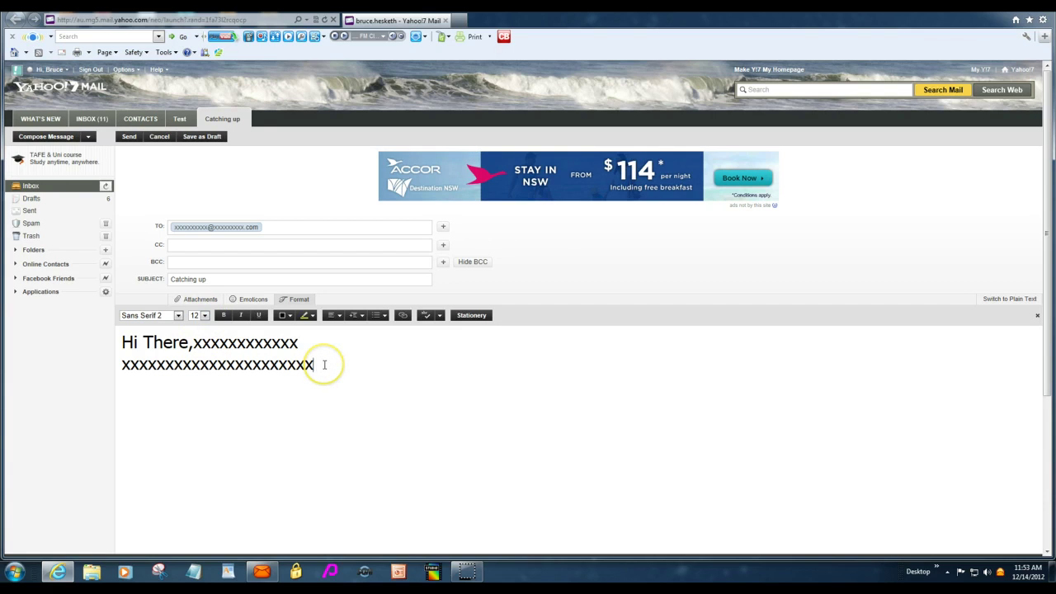
- Select both lines of the message body and set their font size to 12
left_click_drag(309, 364, 177, 364)
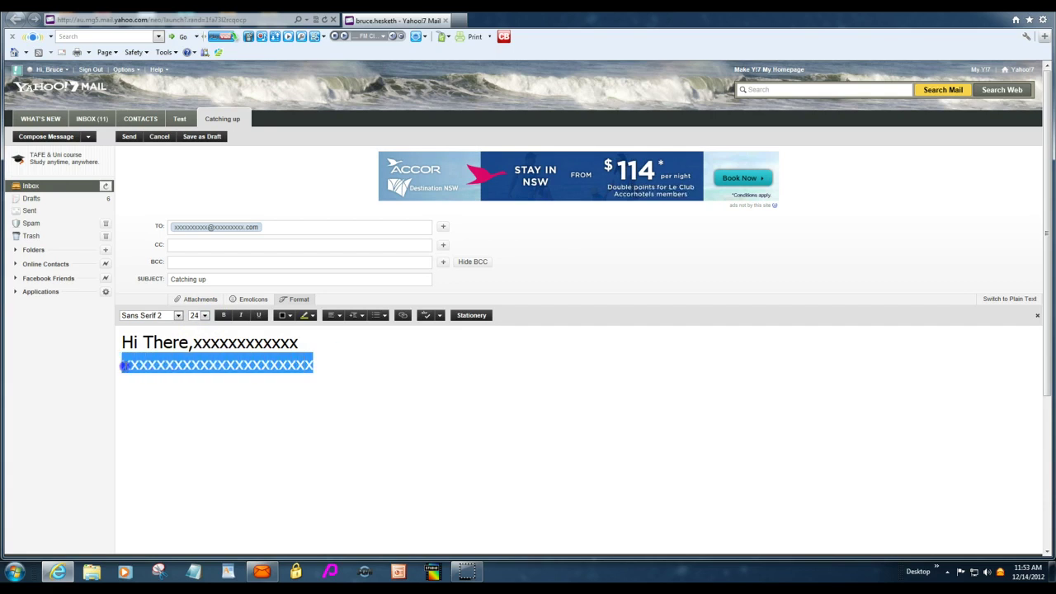
left_click_drag(124, 366, 122, 342)
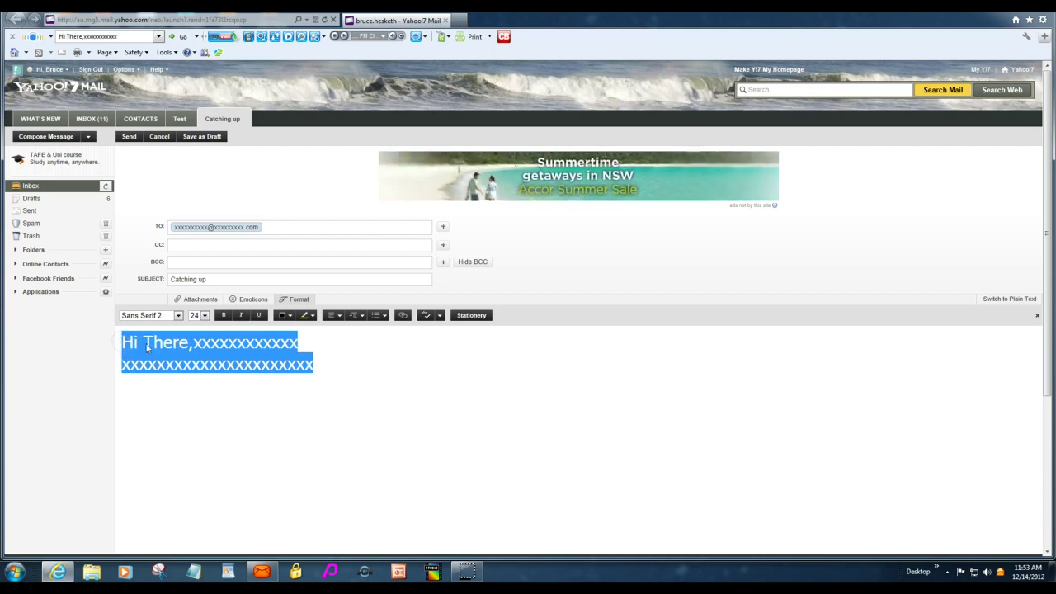
left_click(204, 316)
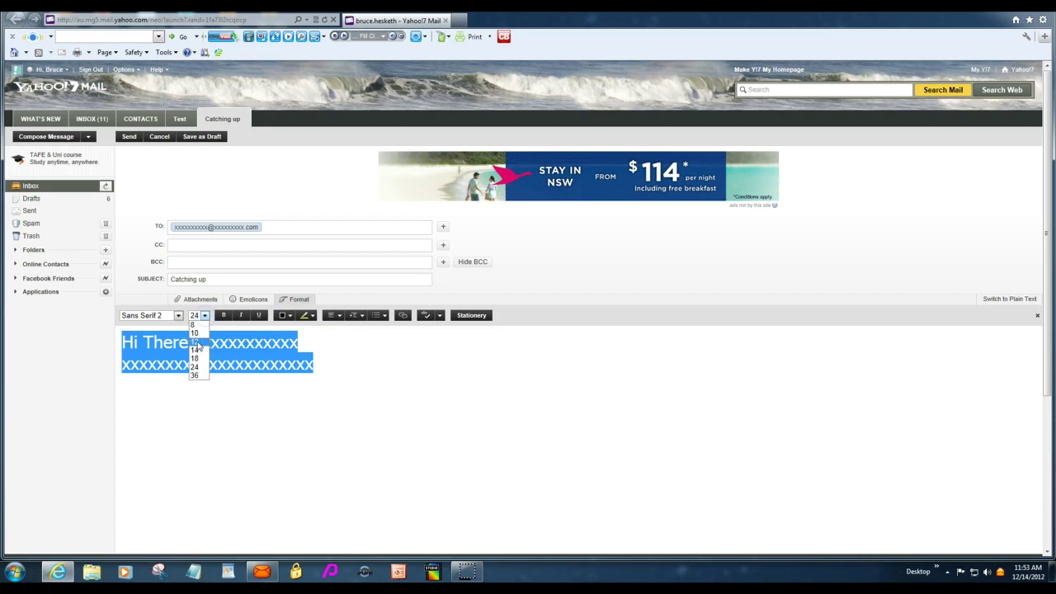
left_click(196, 342)
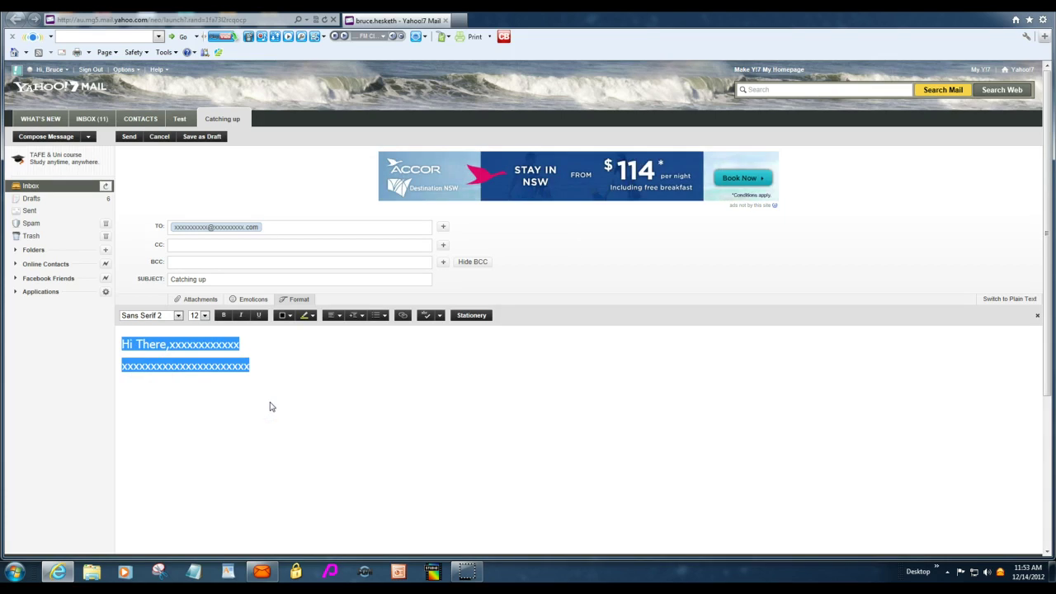
left_click(260, 354)
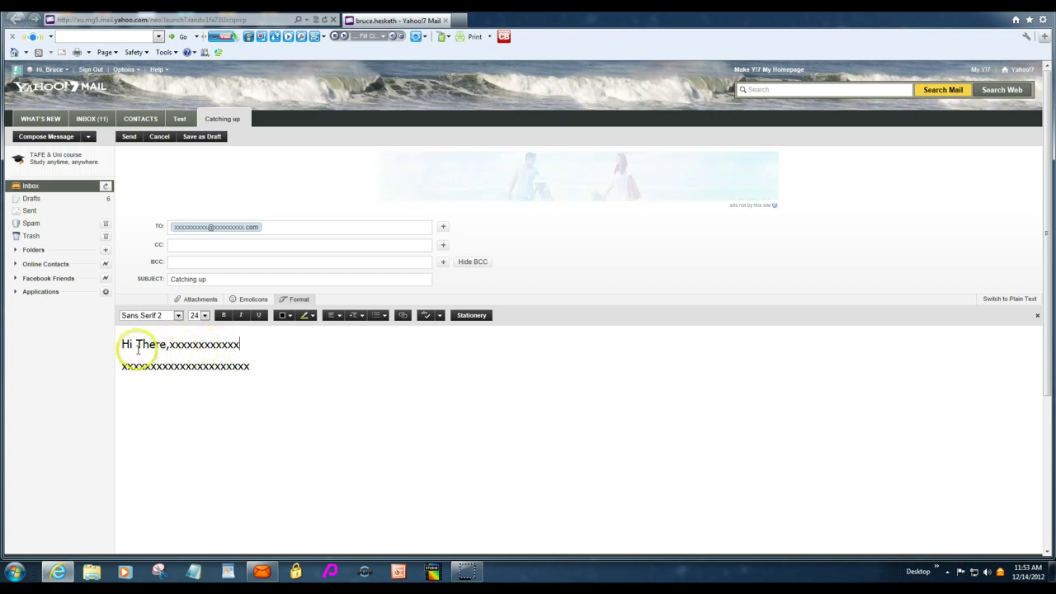
- Make both lines of the message body bold and italic
left_click(223, 316)
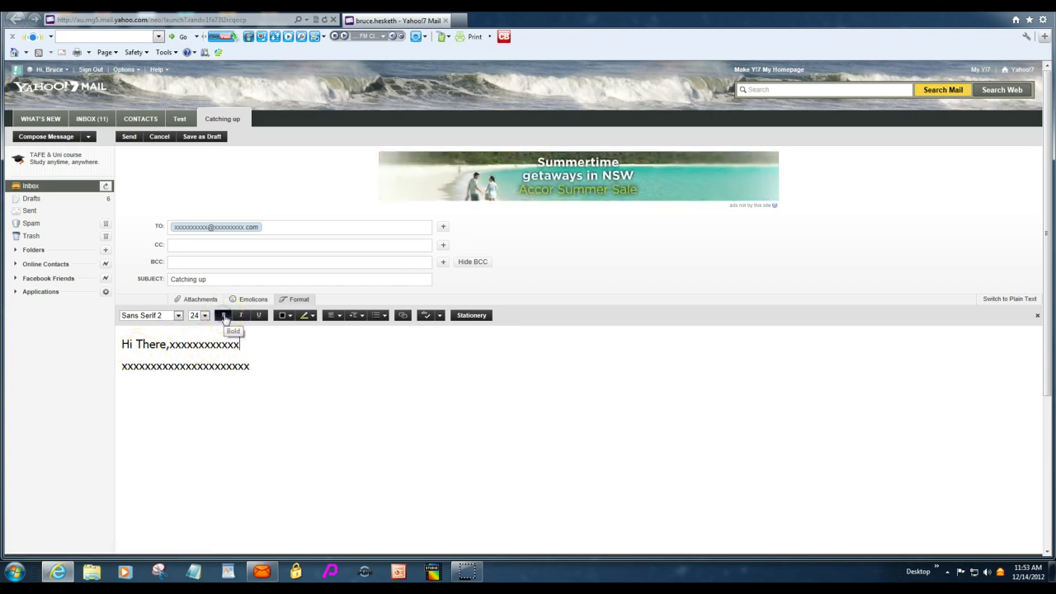
left_click_drag(251, 366, 114, 339)
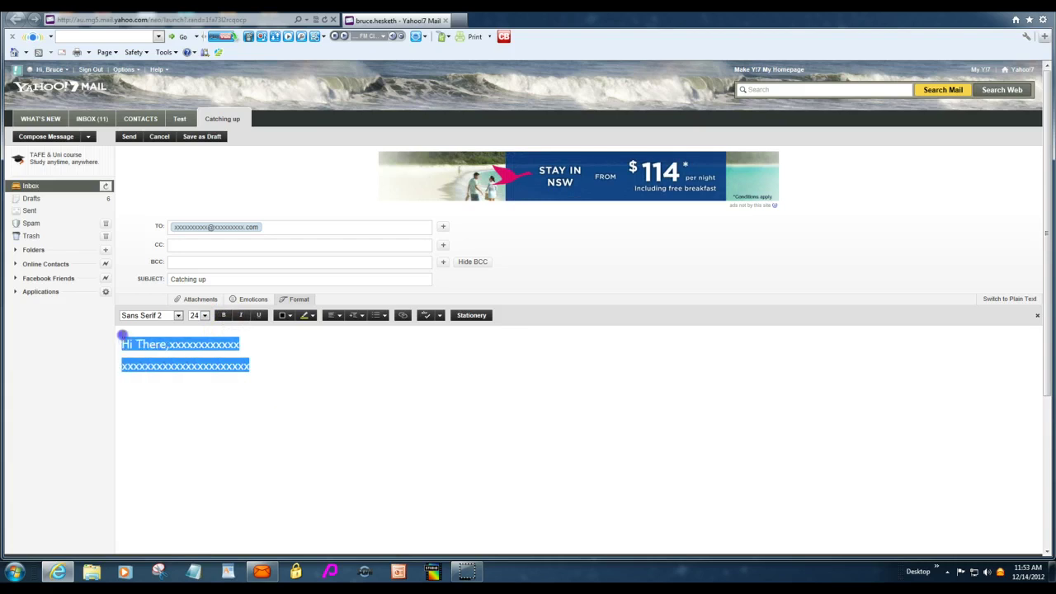
left_click(223, 316)
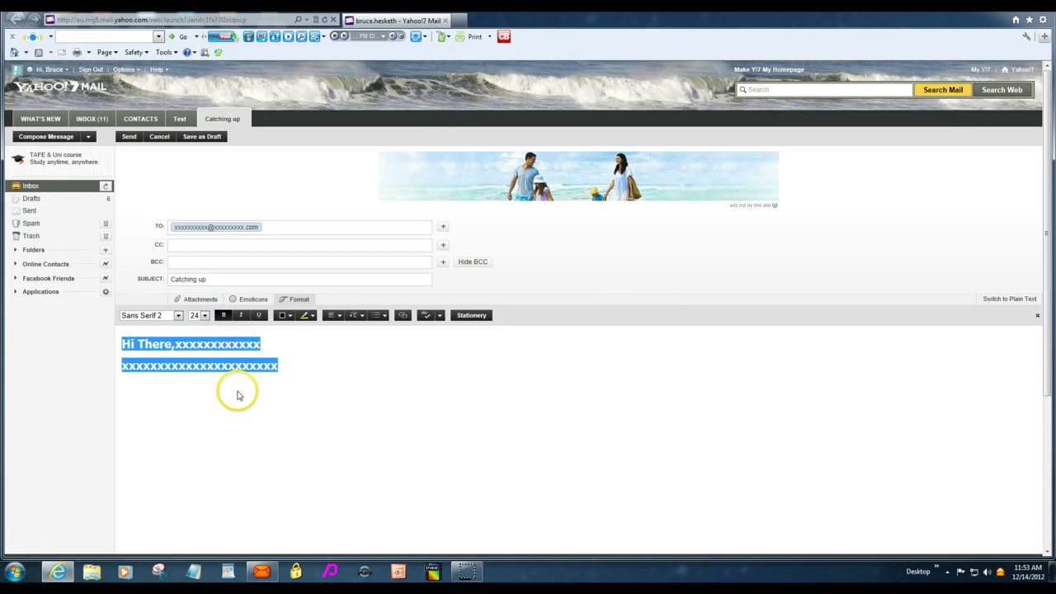
left_click(242, 316)
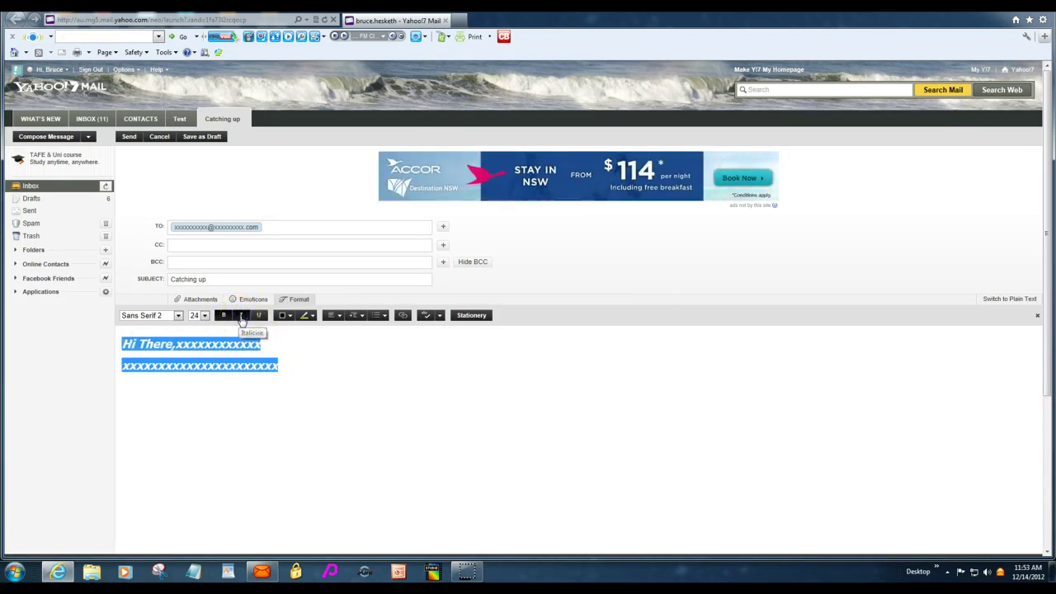
- Change the text colour of both selected message lines to blue and deselect them
left_click(284, 315)
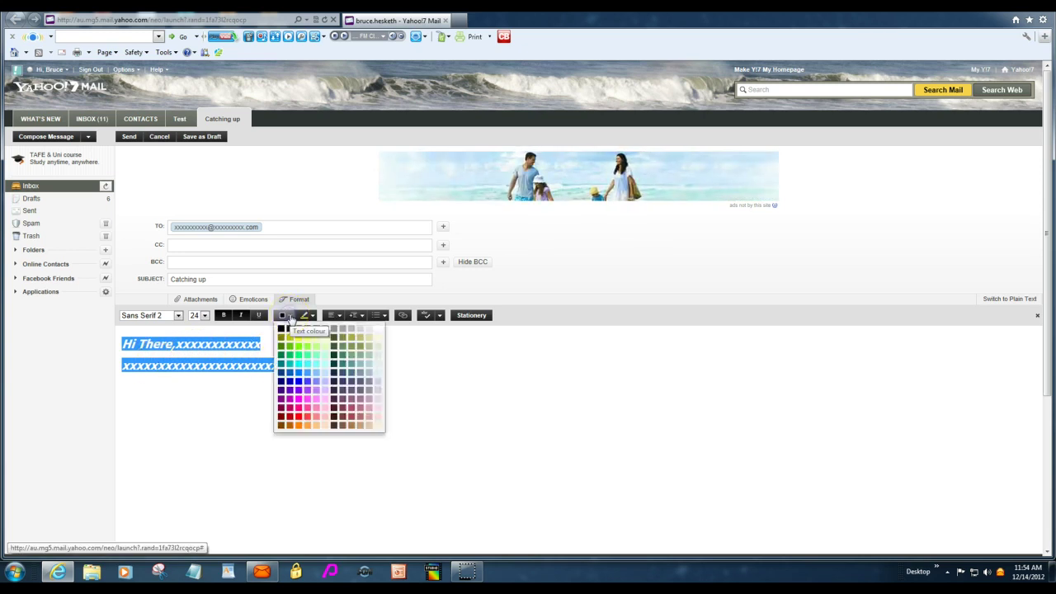
left_click(297, 385)
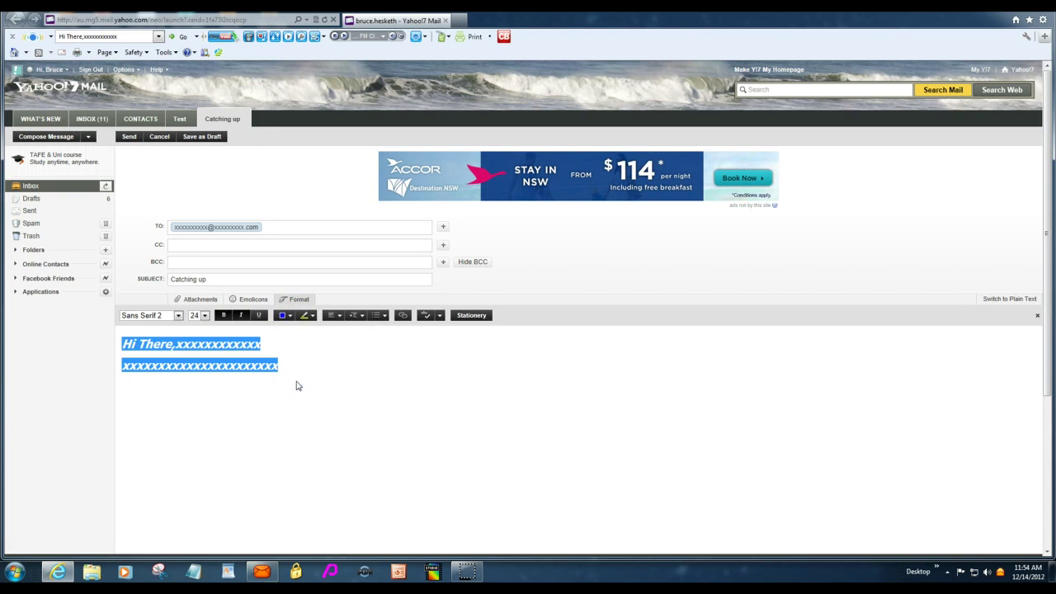
left_click(294, 363)
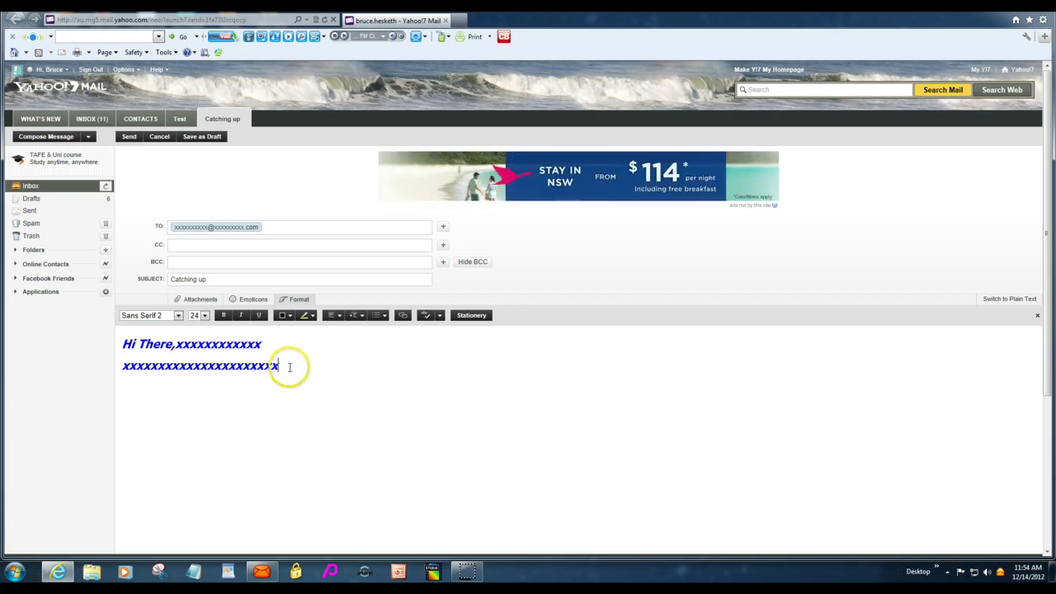
- Change the font of both message body lines to Courier New and deselect the text
left_click_drag(244, 363, 124, 343)
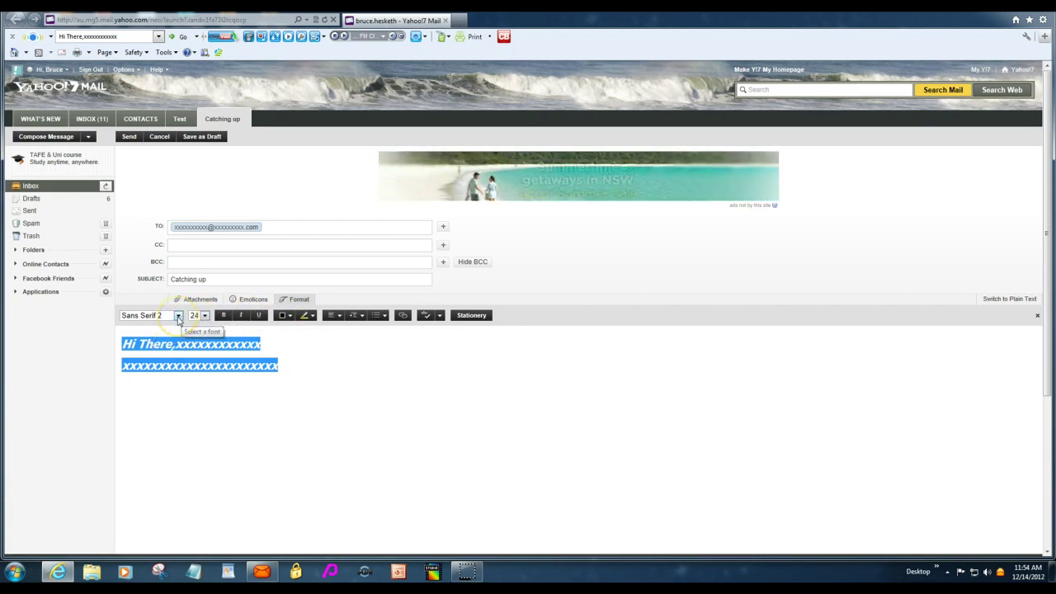
left_click(178, 316)
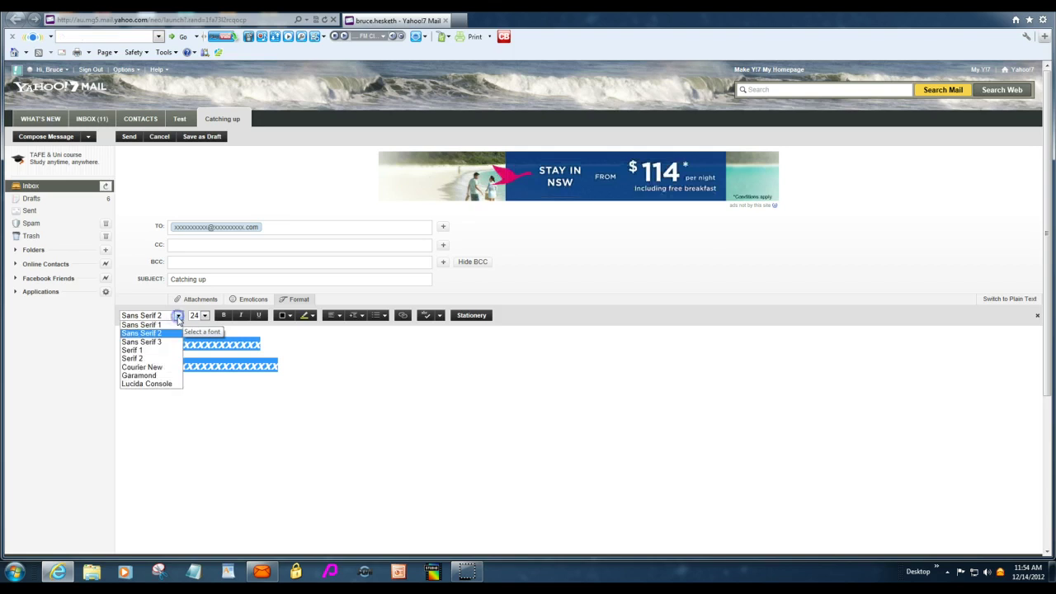
left_click(145, 367)
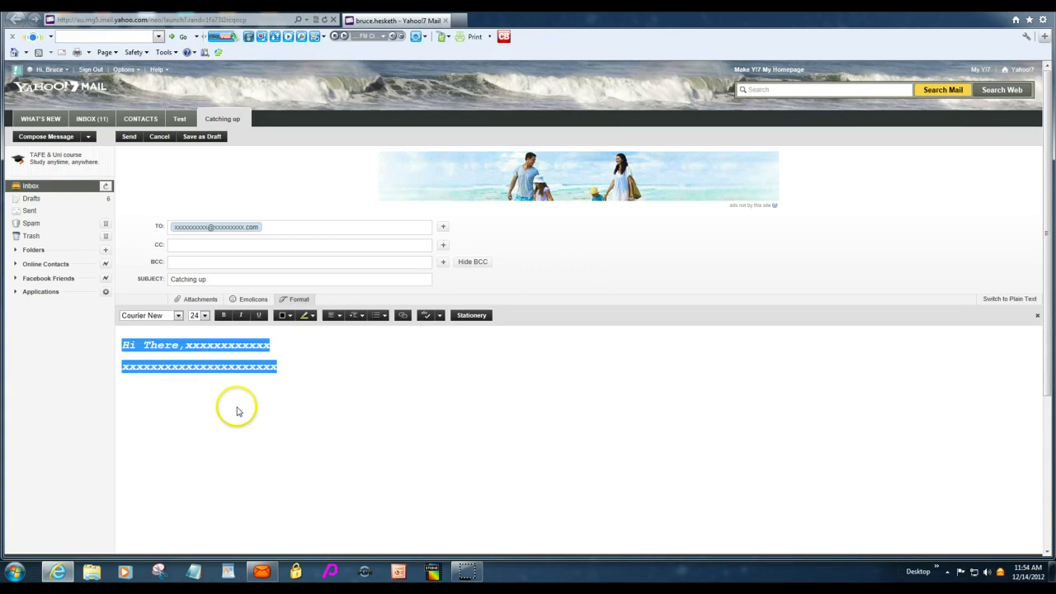
left_click(313, 361)
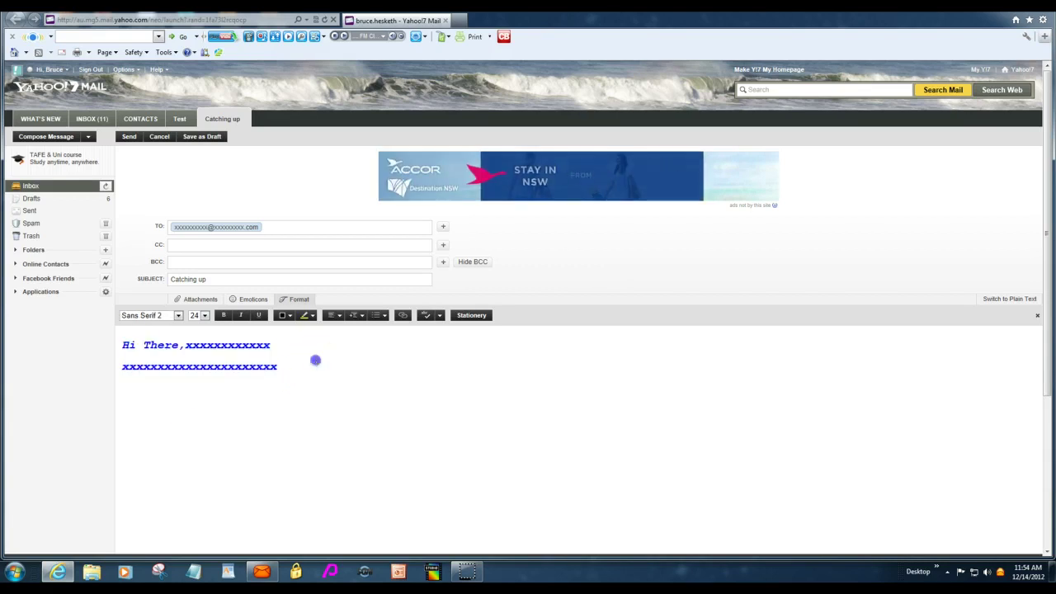
- Run the spelling check on the message body and dismiss its notice
left_click(424, 317)
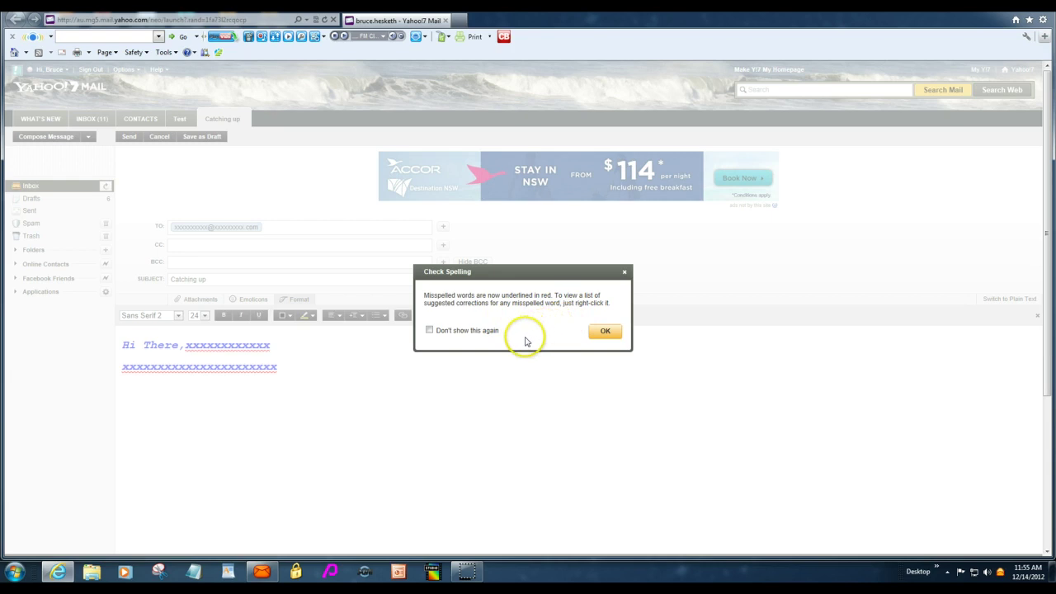
left_click(603, 332)
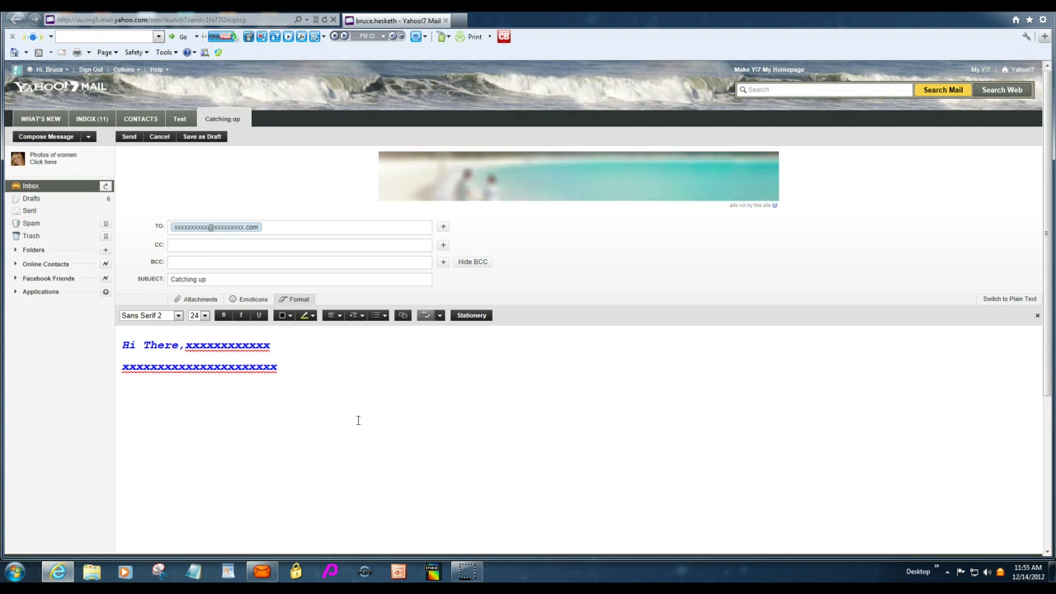
left_click(352, 419)
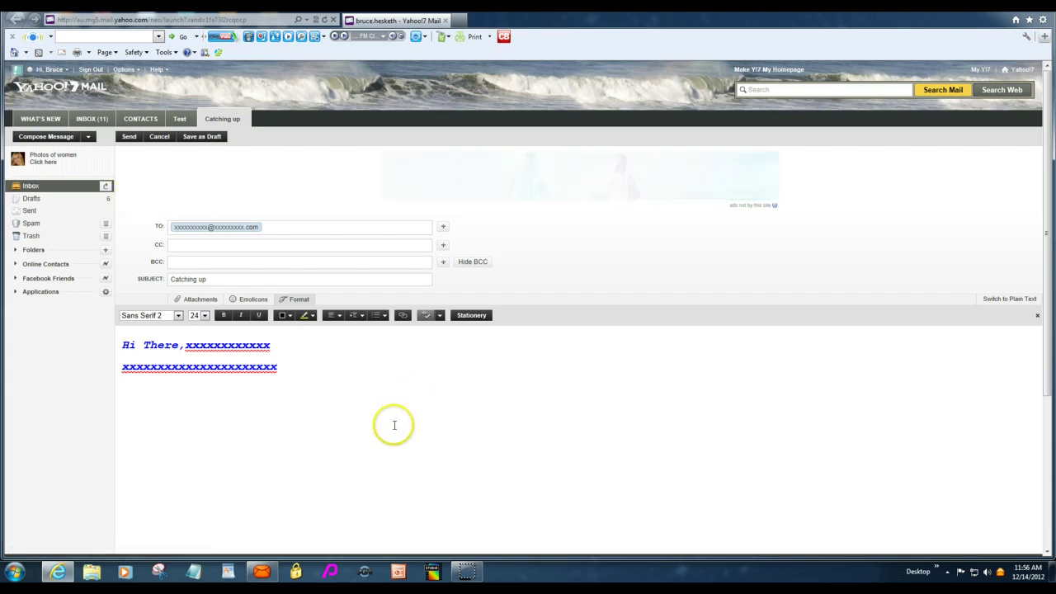
left_click(261, 229)
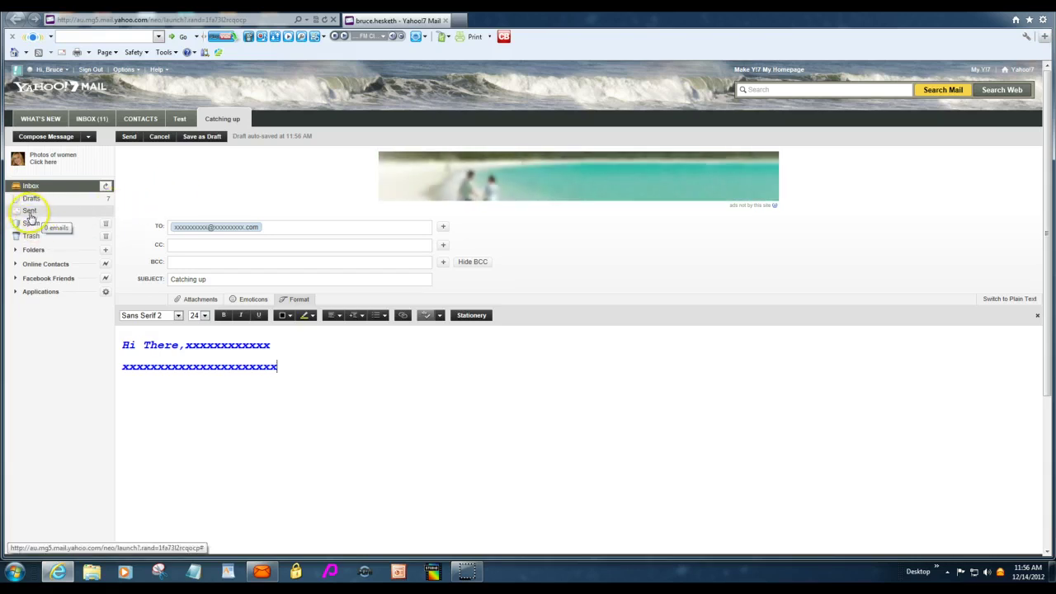
- View the Sent folder and return to the Inbox message list
left_click(36, 211)
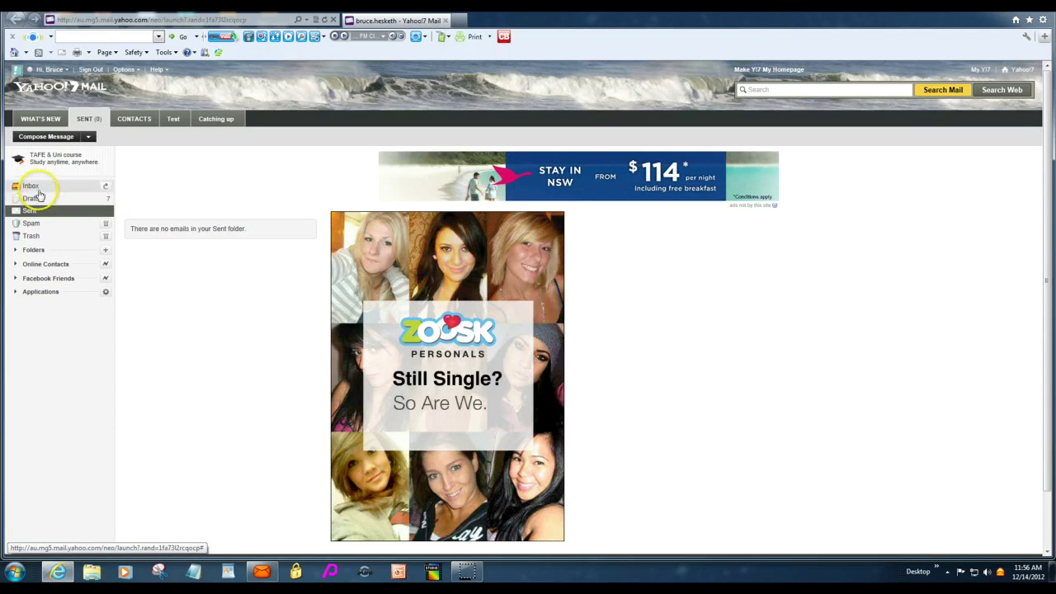
left_click(34, 186)
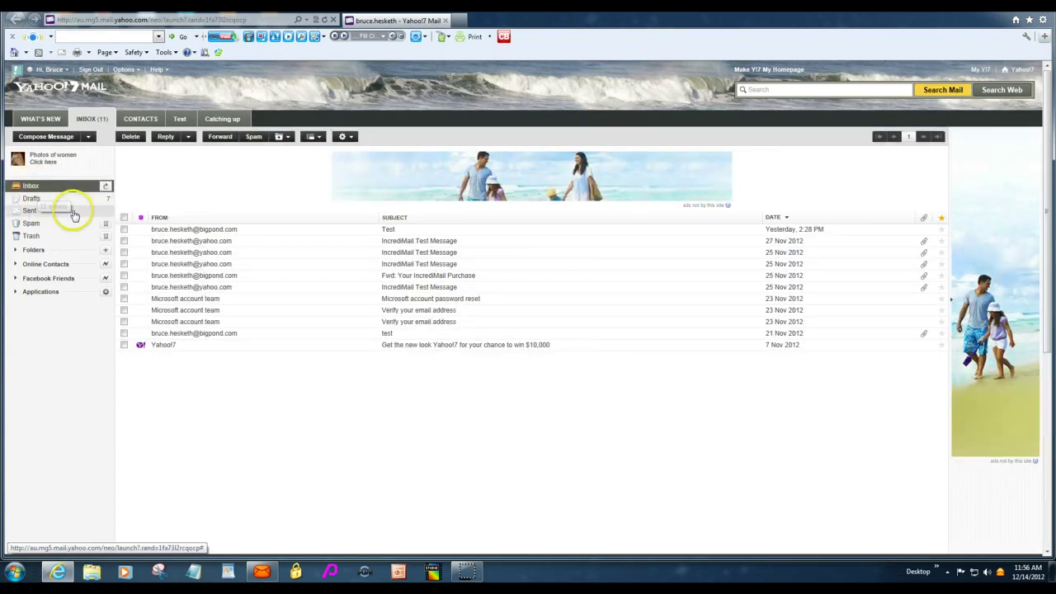
- Start composing a new, blank email alongside the open Catching up draft
left_click(88, 138)
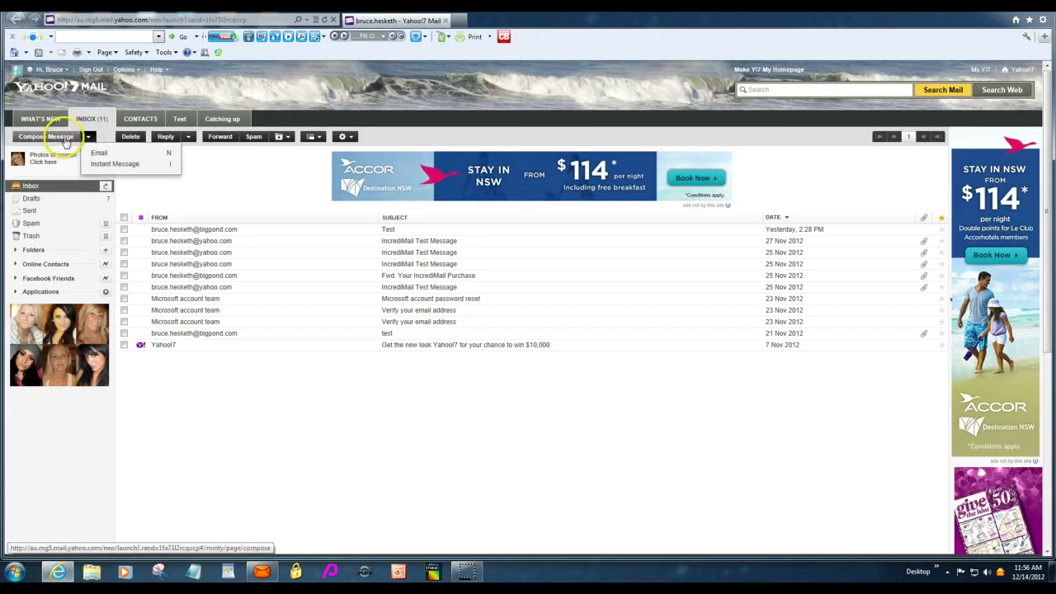
left_click(46, 137)
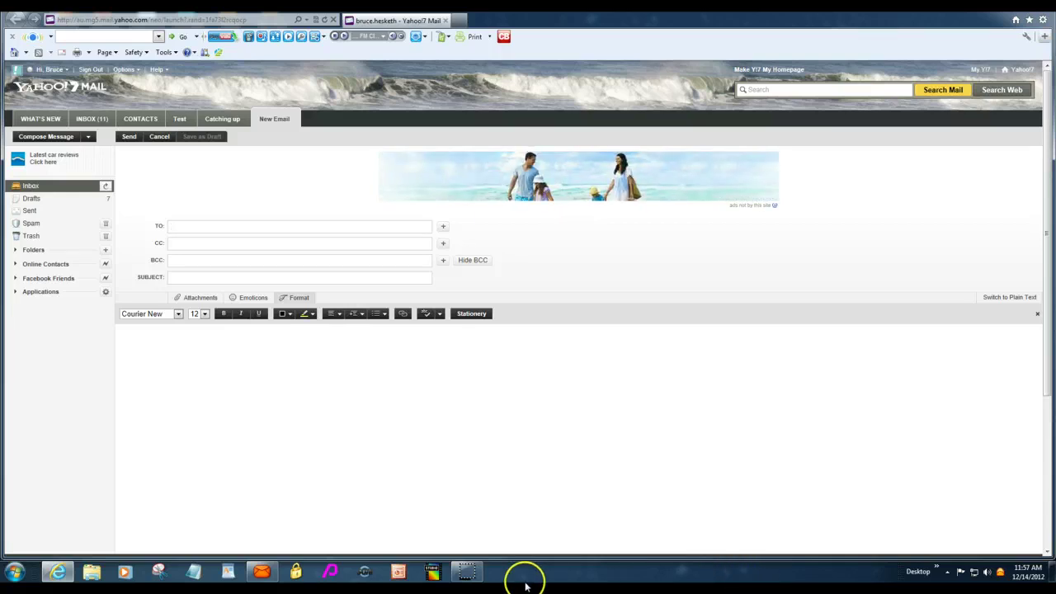
mouse_move(788, 575)
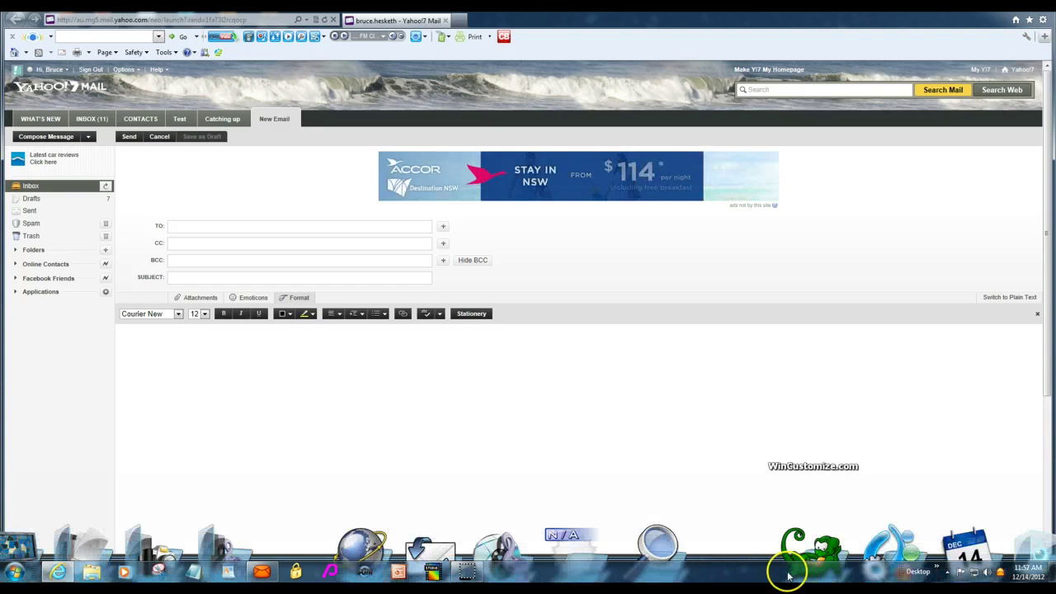
- Attach the image WindowsSeven_1280x720.jpg from the Documents folder to the new email and place the cursor in the message body
left_click(195, 299)
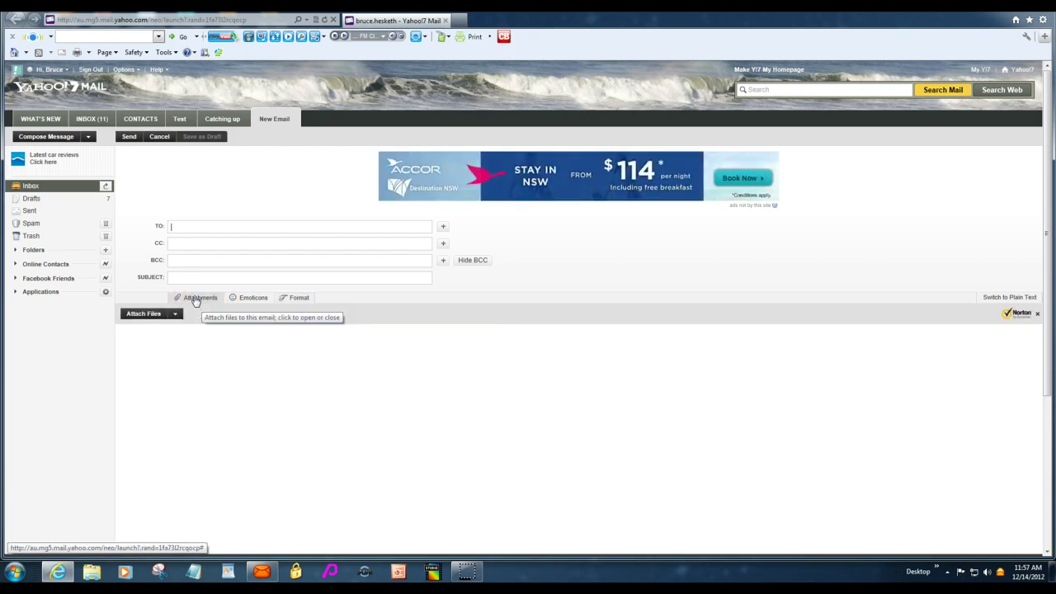
left_click(145, 315)
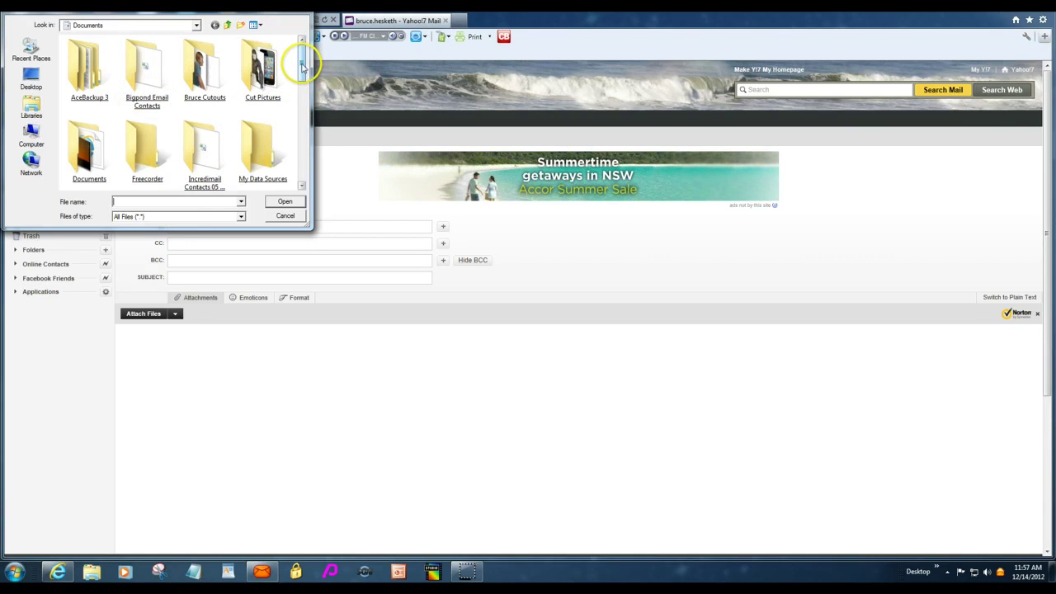
left_click_drag(302, 66, 298, 144)
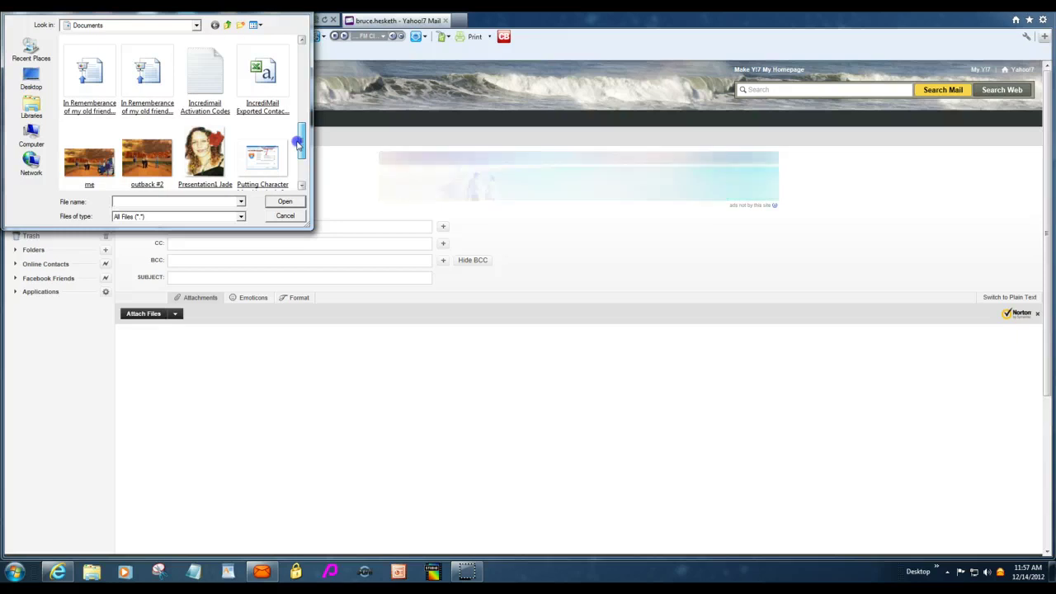
left_click_drag(298, 145, 298, 172)
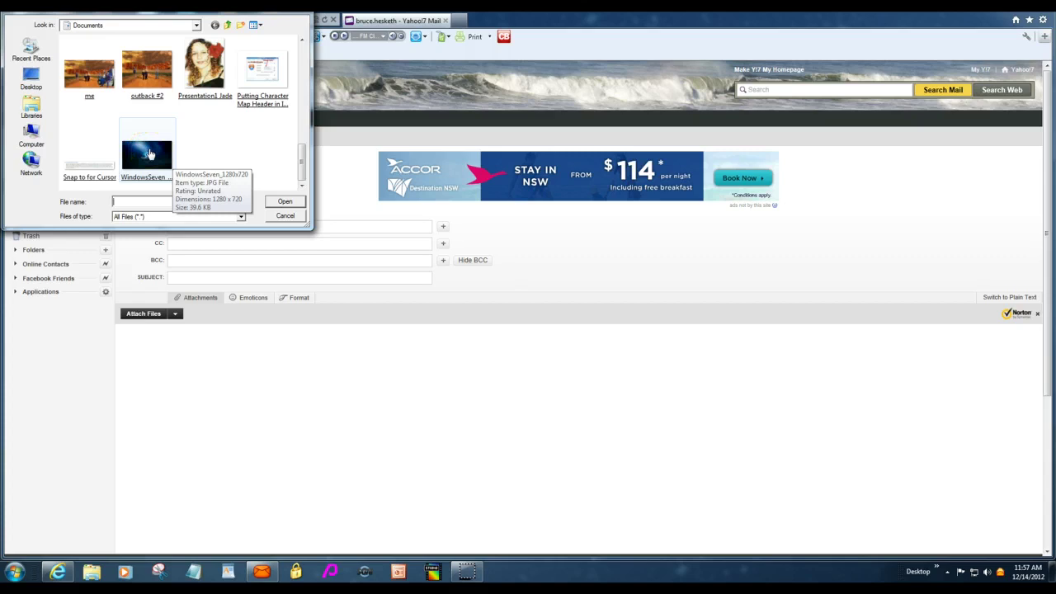
double_click(149, 154)
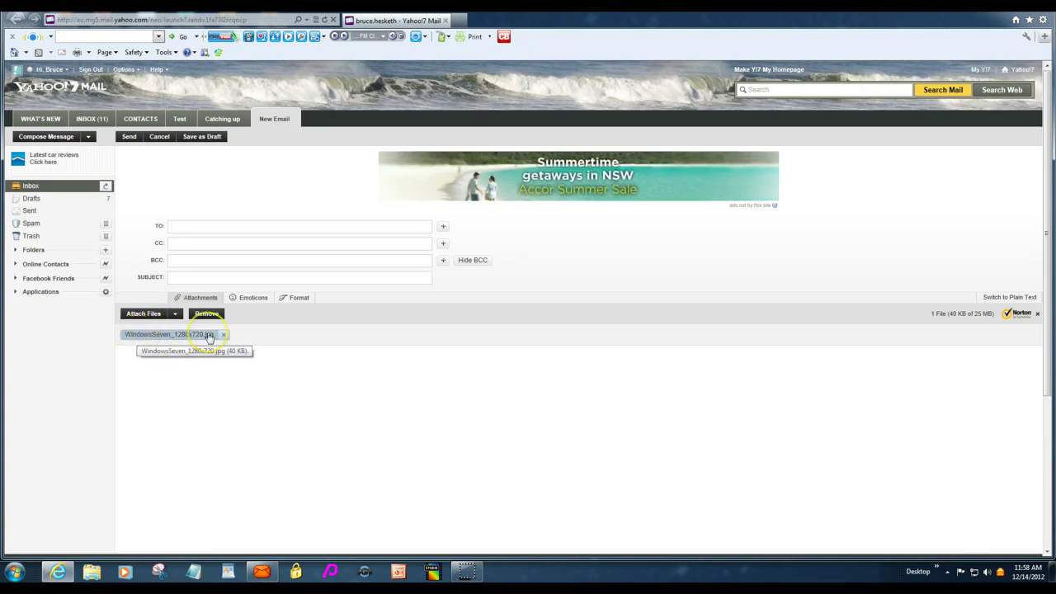
left_click(193, 367)
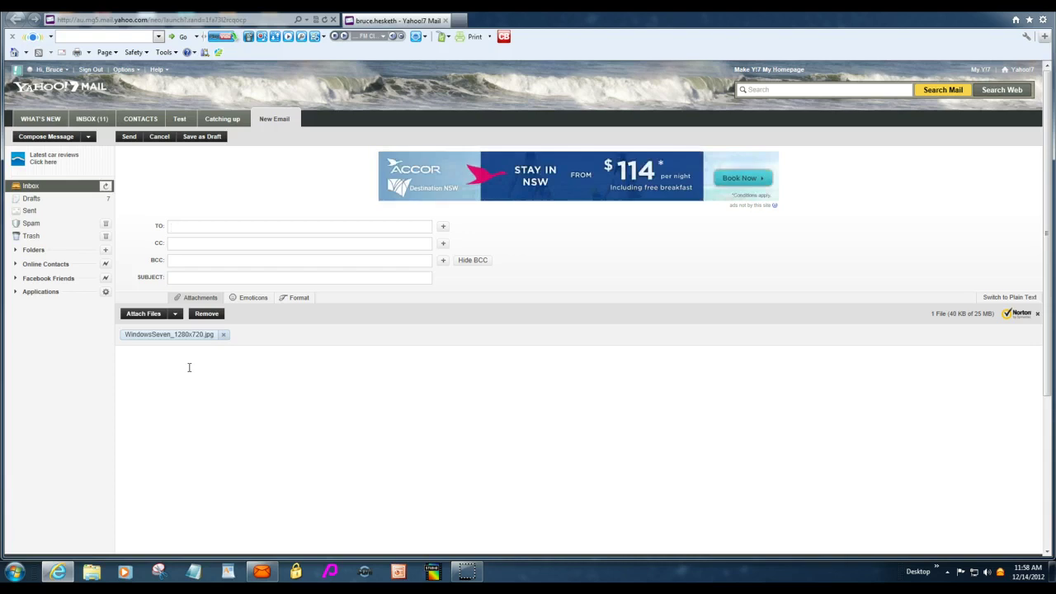
left_click(161, 354)
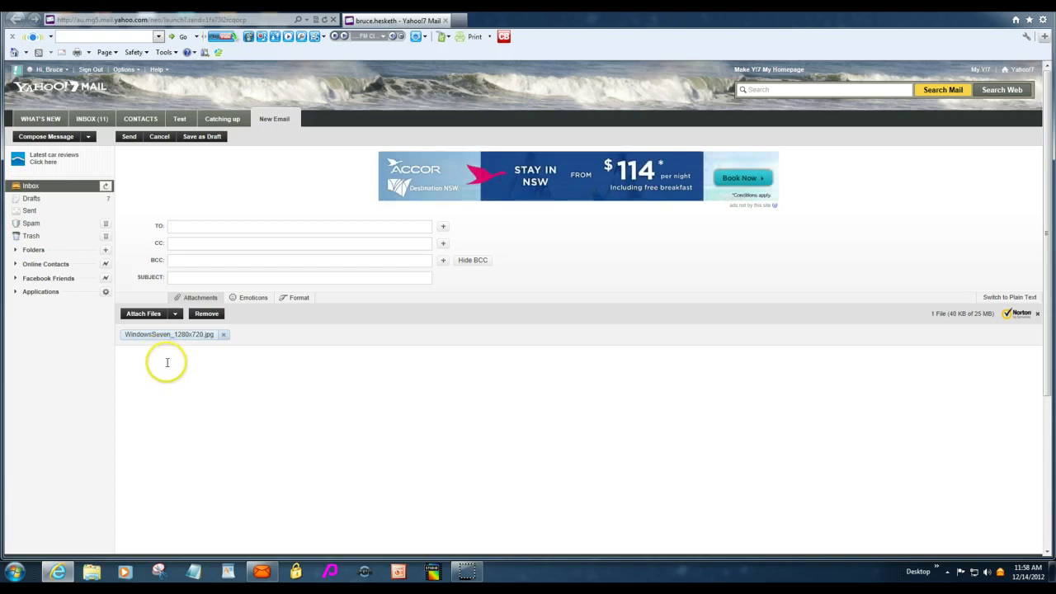